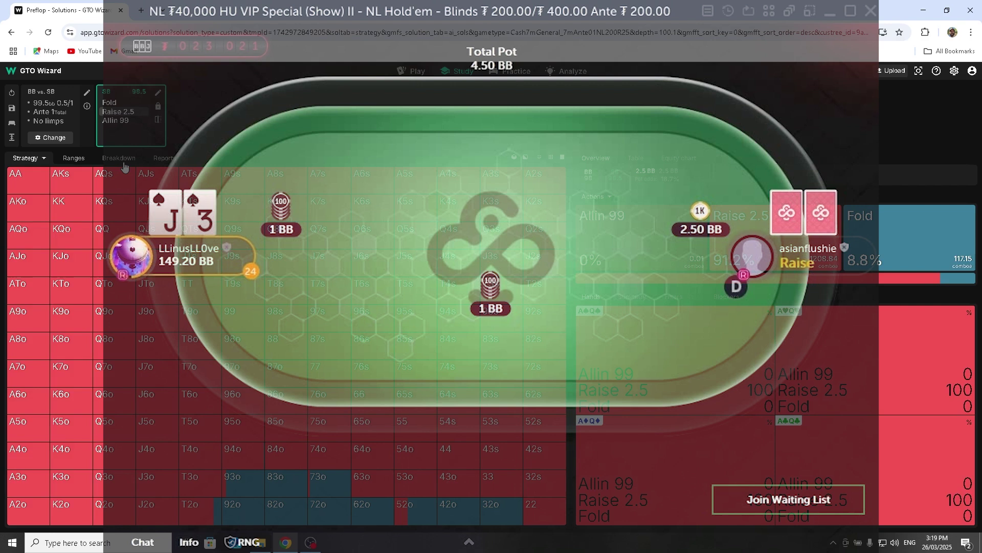
- Build the preflop line with SB raising to 2.5 and BB calling, and set the flop to Q♣ J♦ 3♥
{"action": "left_click", "coordinate": [118, 112]}
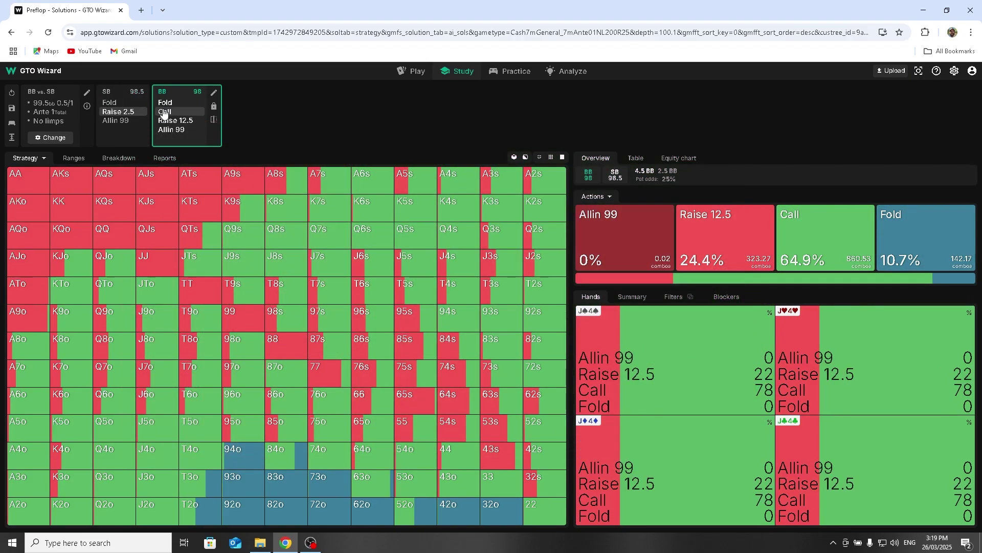
{"action": "left_click", "coordinate": [164, 113]}
{"action": "left_click", "coordinate": [417, 346]}
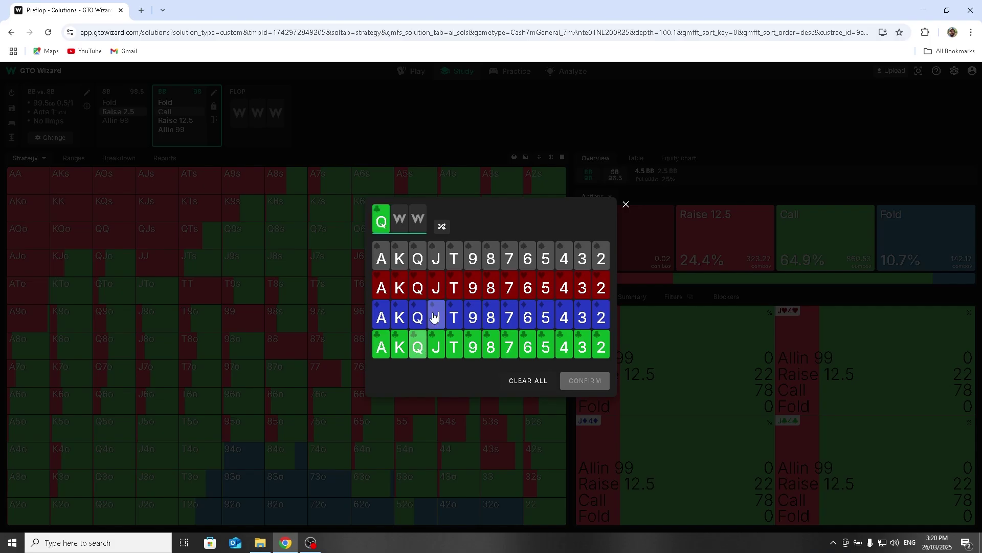
{"action": "left_click", "coordinate": [583, 287]}
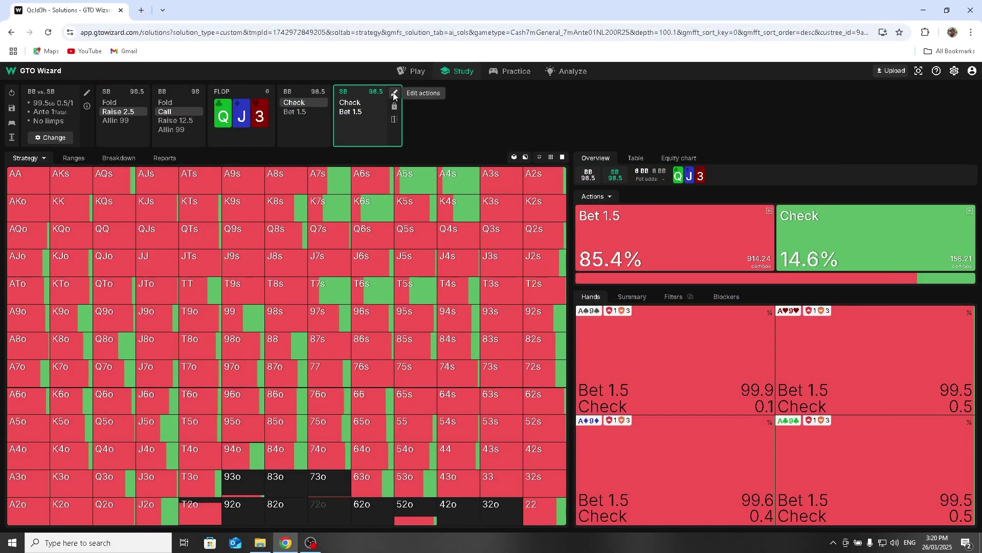
- Set SB's flop bet size to 1.44 bb following BB's check, and continue the line with that bet
{"action": "left_click", "coordinate": [393, 90]}
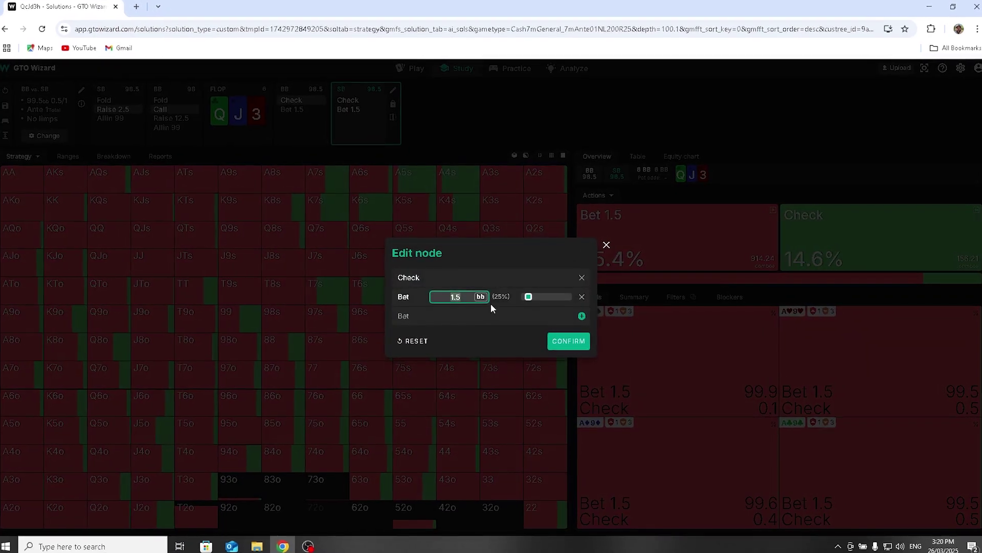
{"action": "type", "text": "1.44"}
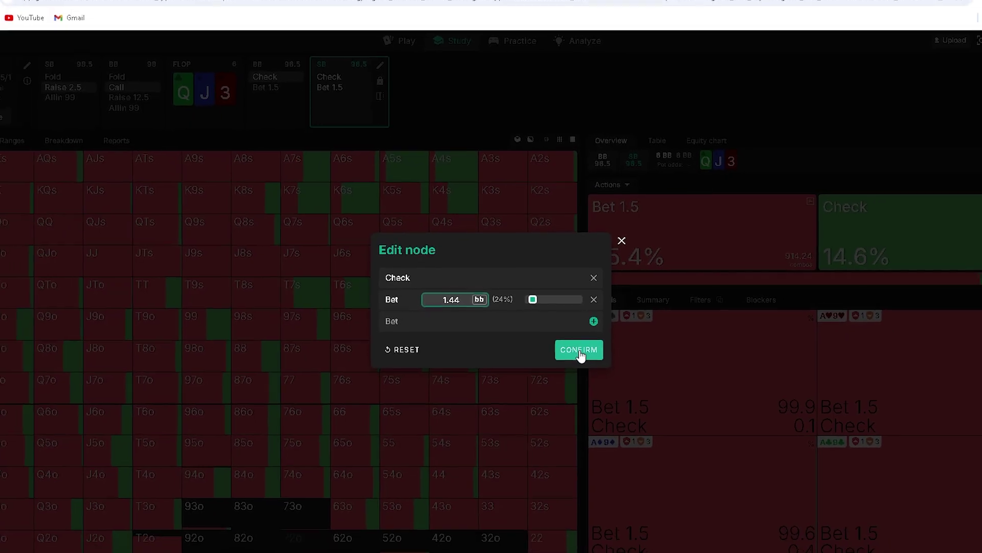
{"action": "left_click", "coordinate": [588, 359]}
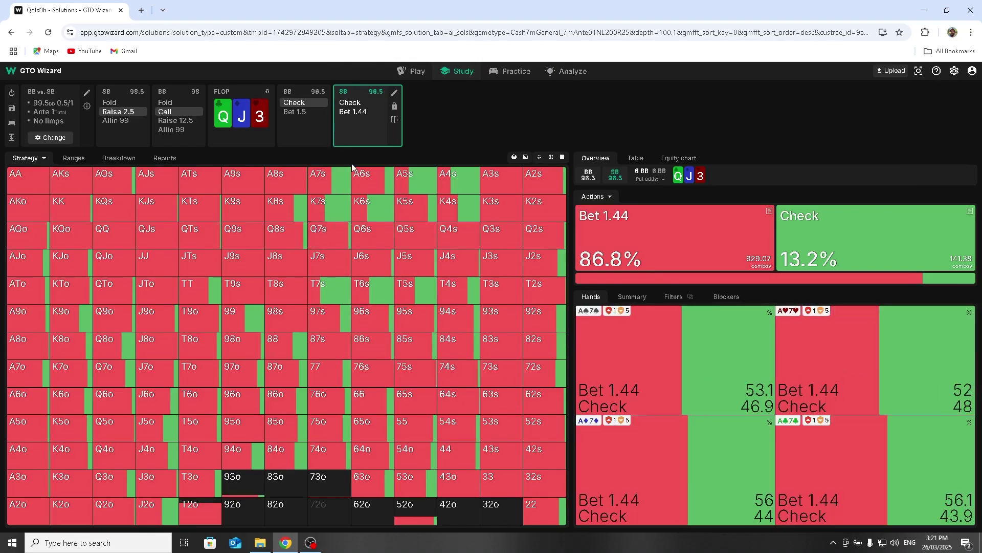
{"action": "left_click", "coordinate": [240, 317]}
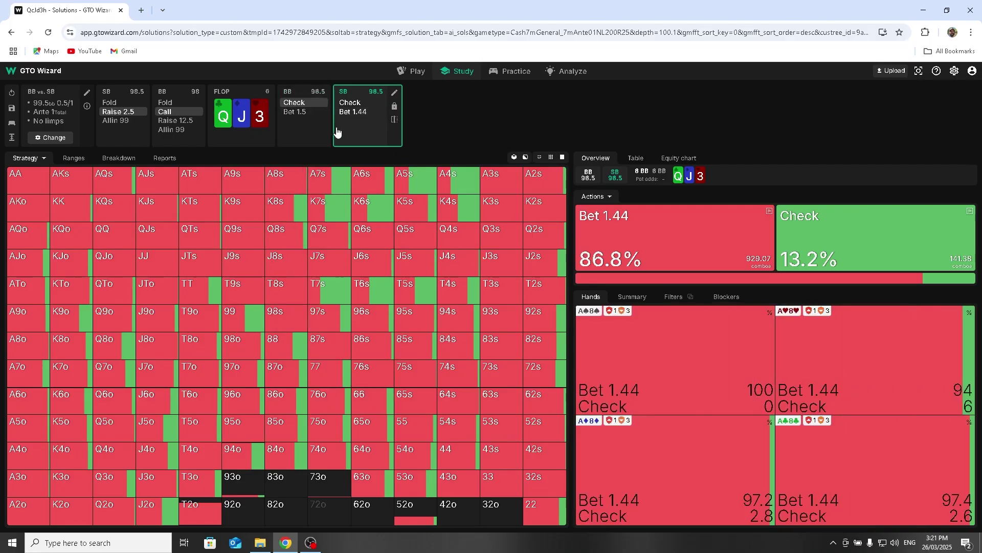
{"action": "left_click", "coordinate": [361, 112]}
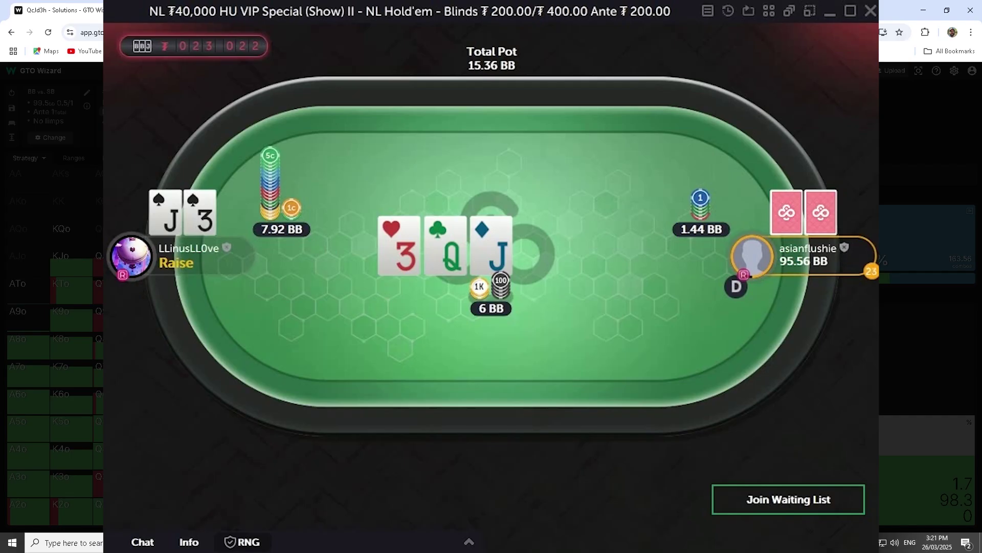
- Set BB's flop check-raise size to 7.92 bb and continue the line with that raise
{"action": "double_click", "coordinate": [469, 305]}
{"action": "type", "text": "7."}
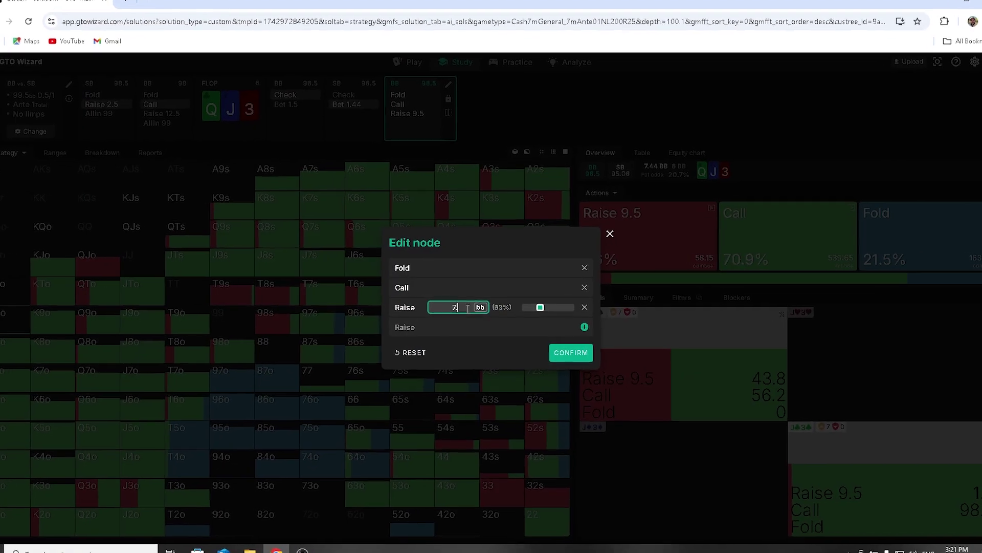
{"action": "type", "text": "92"}
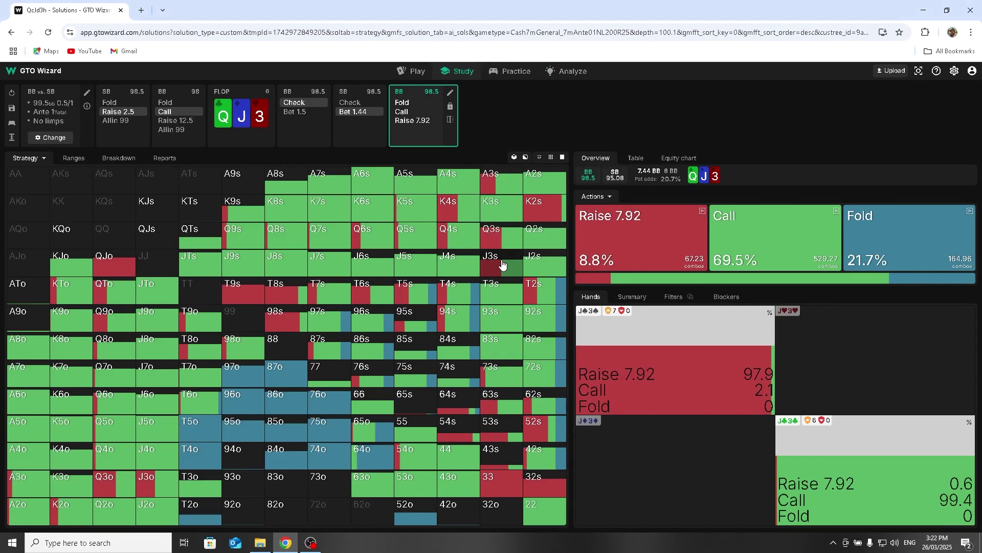
{"action": "left_click", "coordinate": [500, 266]}
{"action": "left_click", "coordinate": [420, 121]}
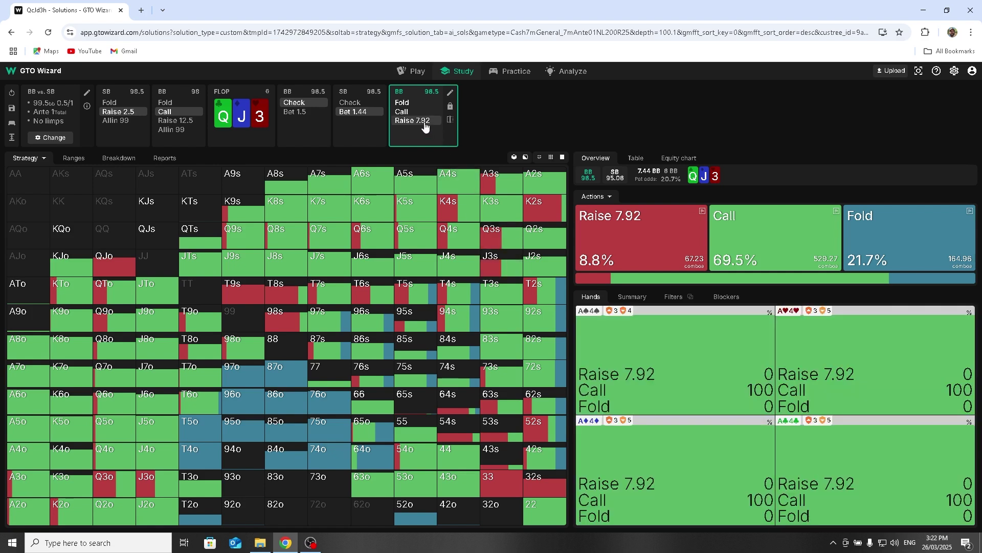
- Compare BB's 7.92 check-raise range with SB's response range on the flop
{"action": "mouse_move", "coordinate": [551, 159]}
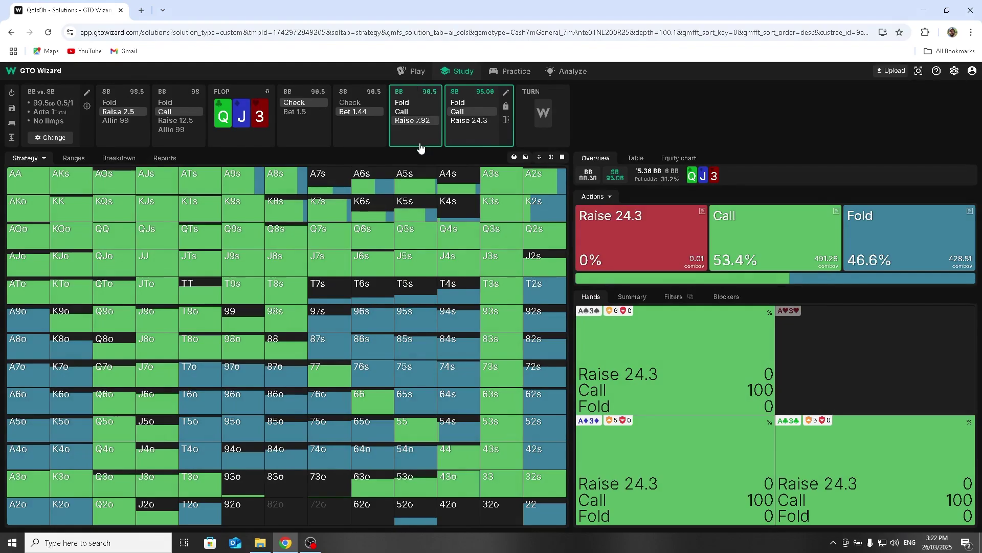
{"action": "left_click", "coordinate": [420, 146]}
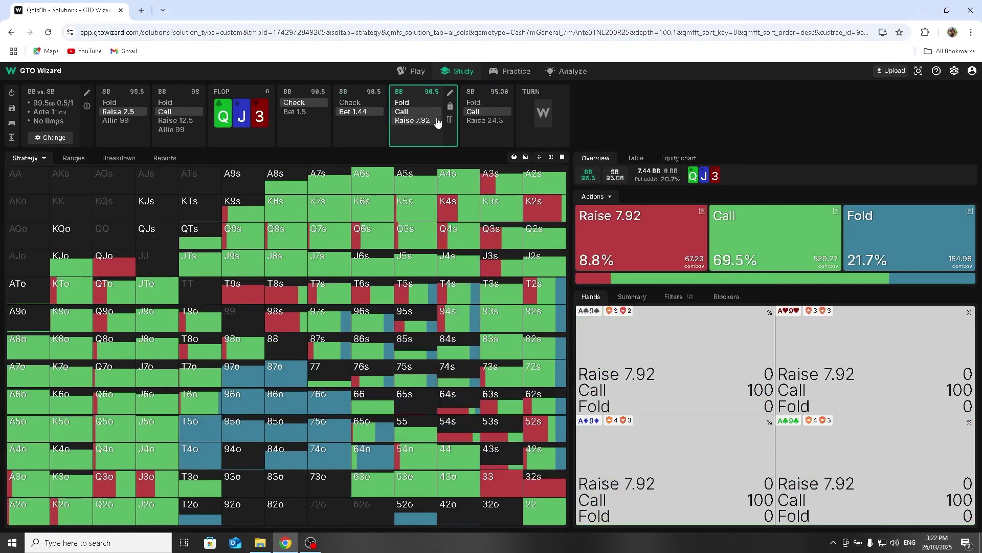
{"action": "left_click", "coordinate": [489, 145]}
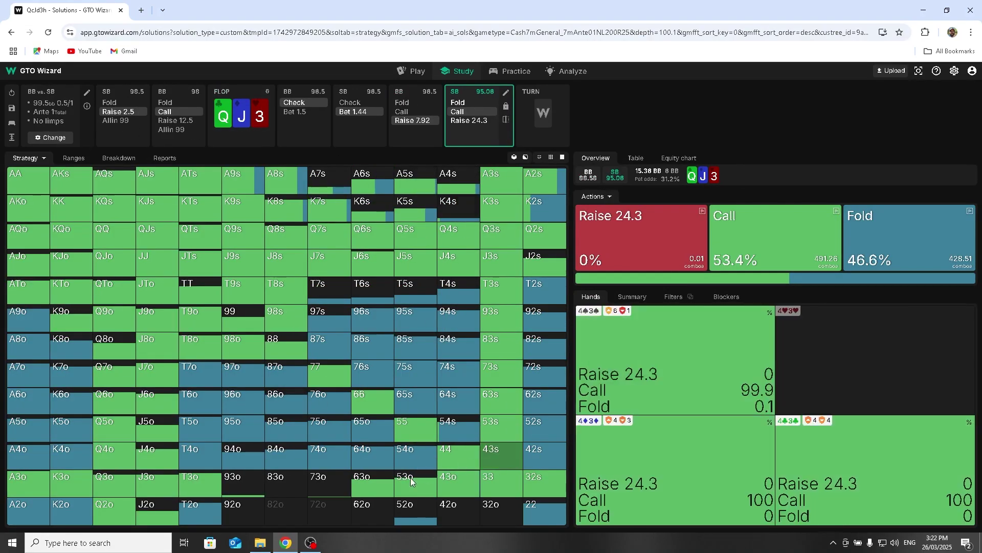
{"action": "left_click", "coordinate": [373, 262]}
{"action": "left_click", "coordinate": [459, 293]}
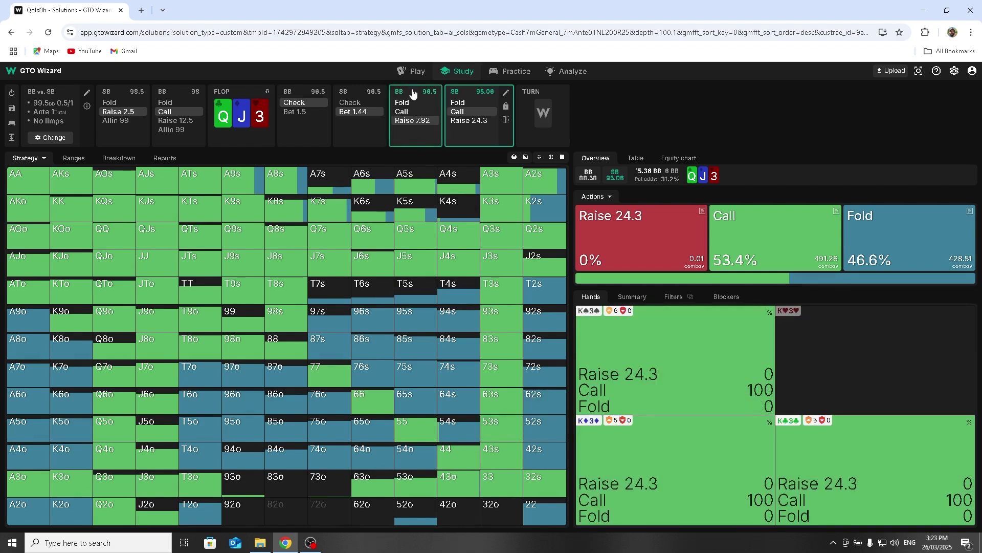
{"action": "mouse_move", "coordinate": [458, 71]}
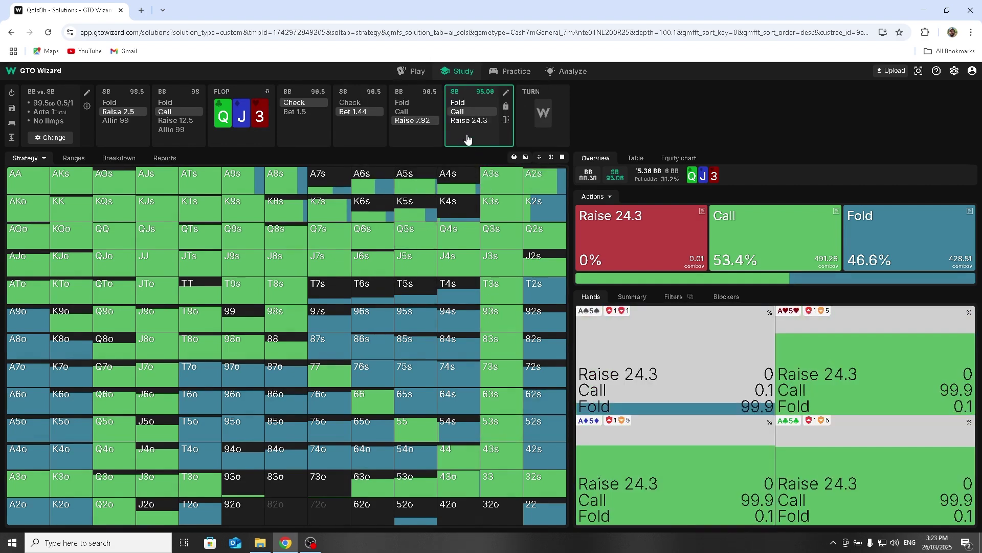
- Set SB's flop re-raise size to 18.84 bb and continue the line with that raise
{"action": "left_click", "coordinate": [505, 95]}
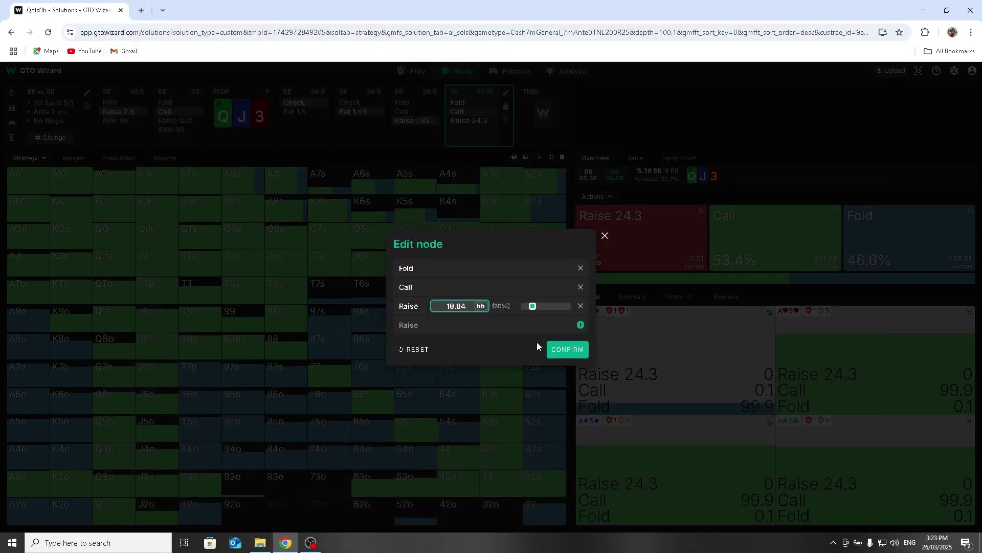
{"action": "left_click", "coordinate": [563, 350]}
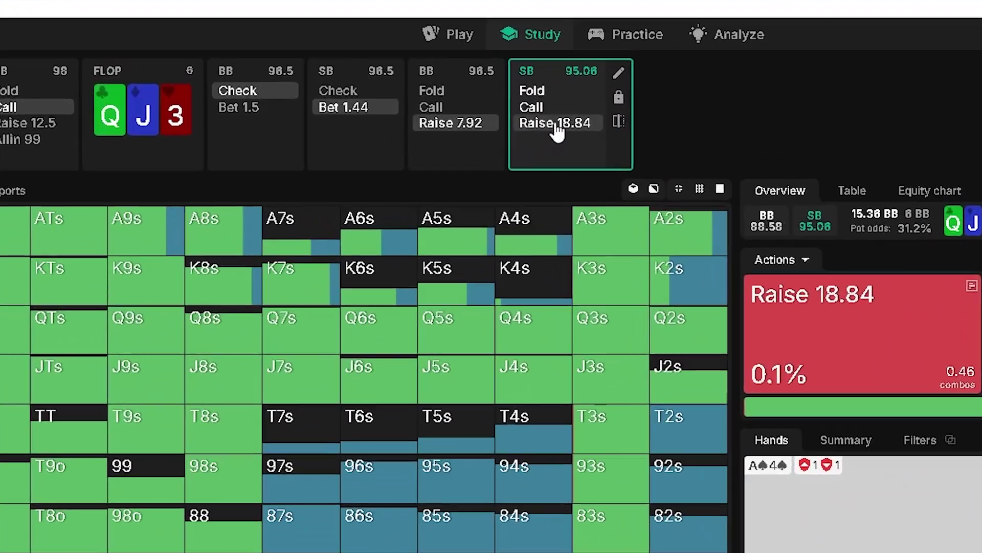
{"action": "left_click", "coordinate": [573, 125]}
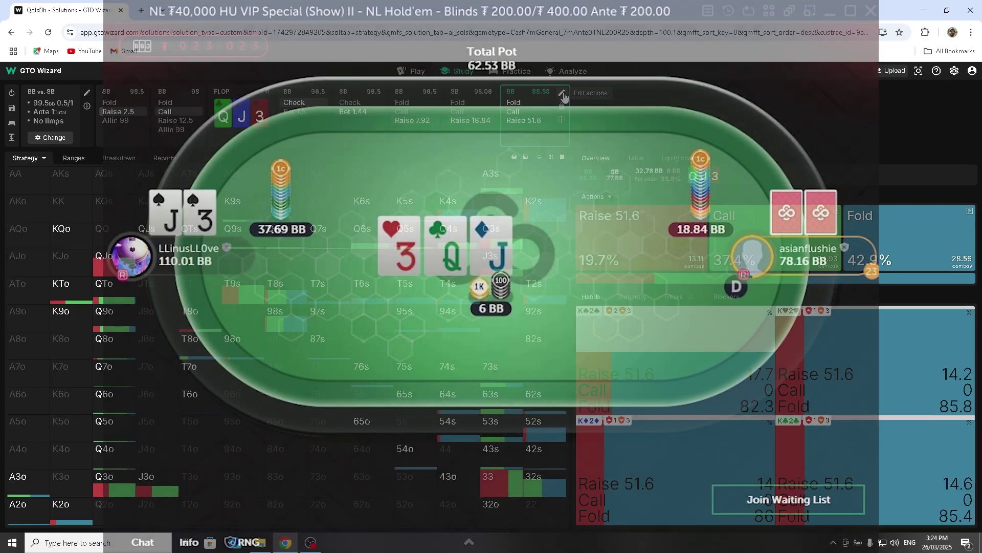
- Set BB's raise size against the 18.84 re-raise to 37.69 bb
{"action": "left_click", "coordinate": [565, 87]}
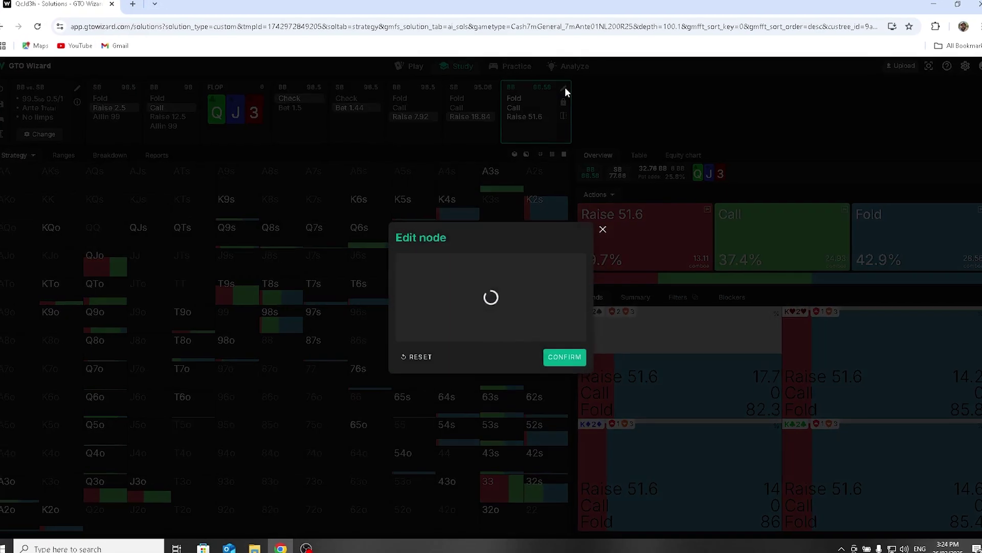
{"action": "type", "text": "37.6"}
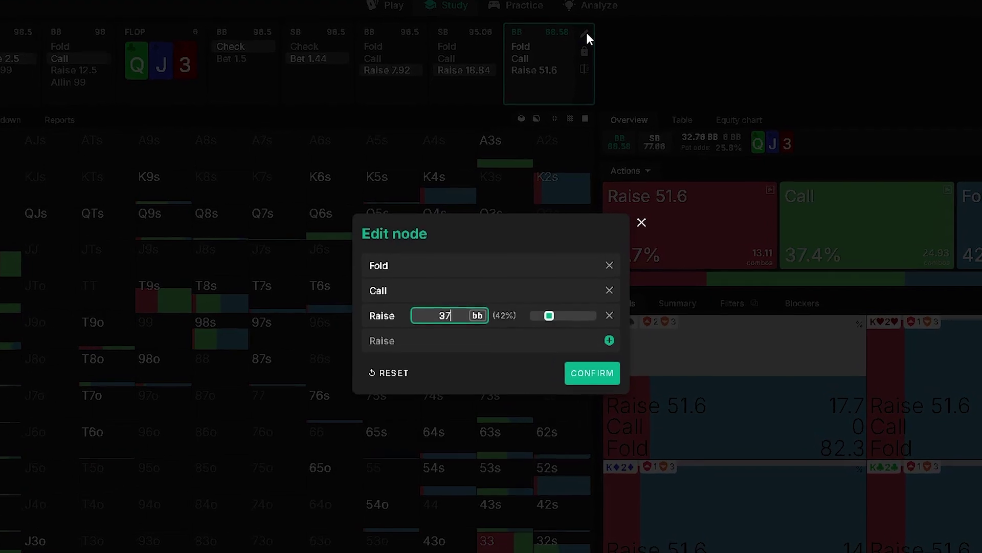
{"action": "type", "text": "9"}
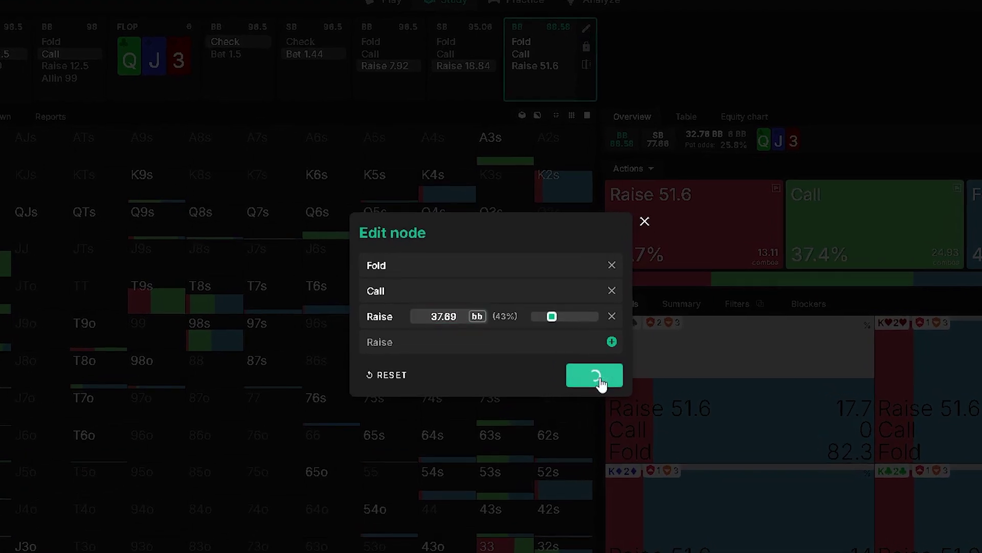
{"action": "left_click", "coordinate": [597, 376]}
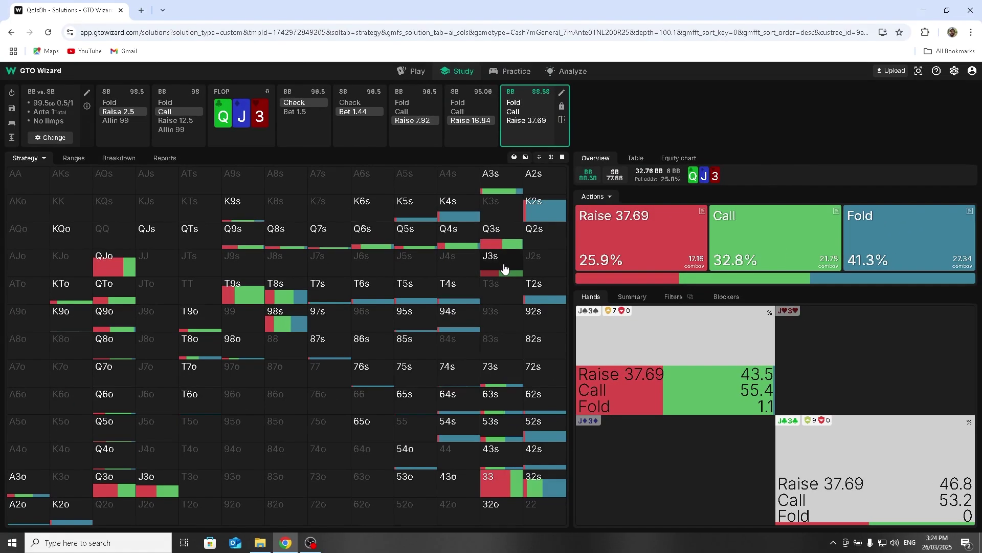
- Examine the EV of J3s at BB's 37.69 raise decision and review the preceding BB 7.92 and SB 18.84 flop ranges
{"action": "left_click", "coordinate": [23, 161]}
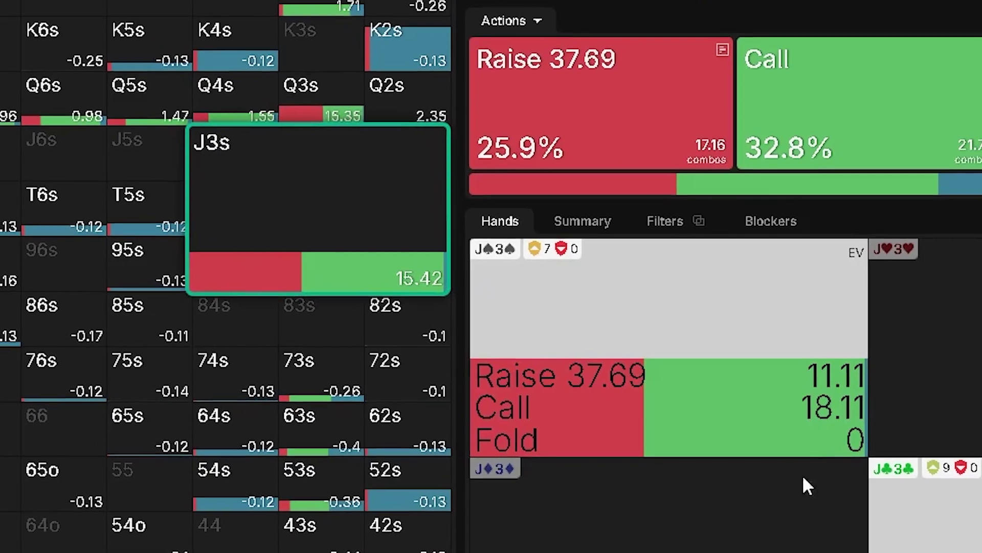
{"action": "mouse_move", "coordinate": [732, 394]}
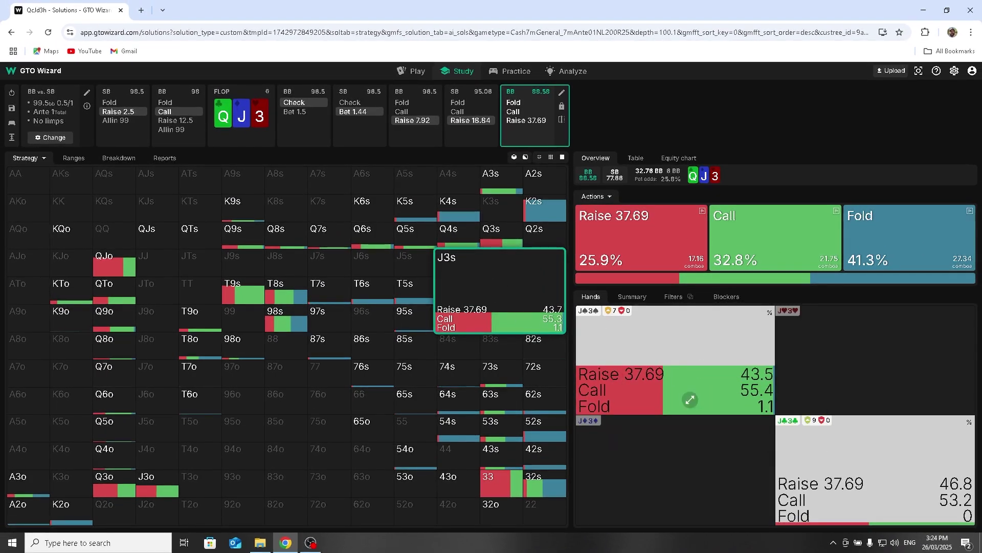
{"action": "left_click", "coordinate": [413, 141]}
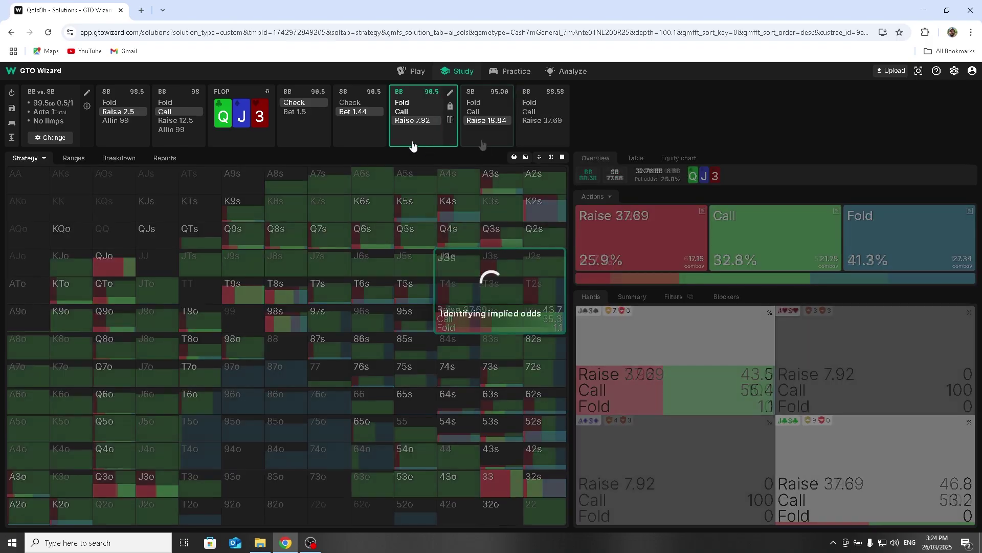
{"action": "left_click", "coordinate": [482, 143]}
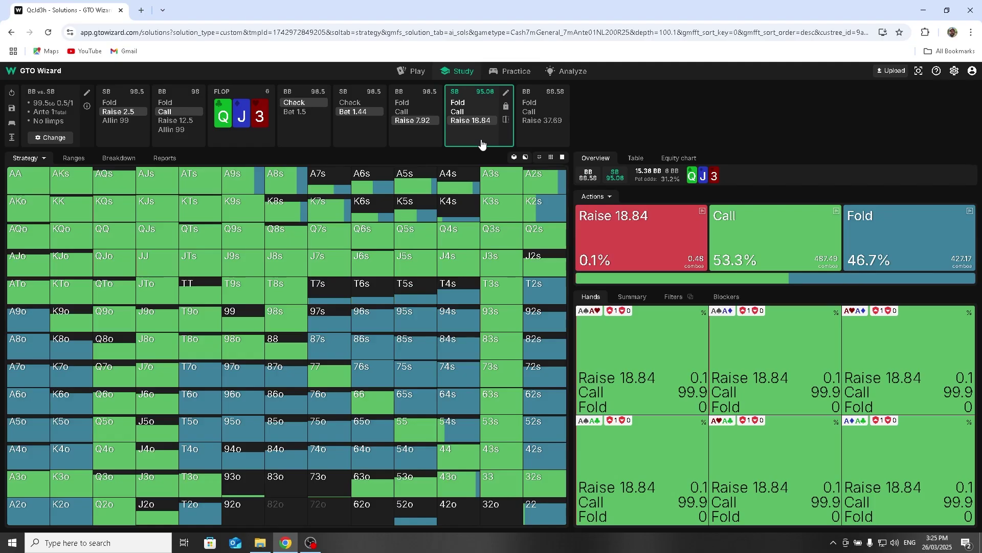
{"action": "left_click", "coordinate": [549, 143]}
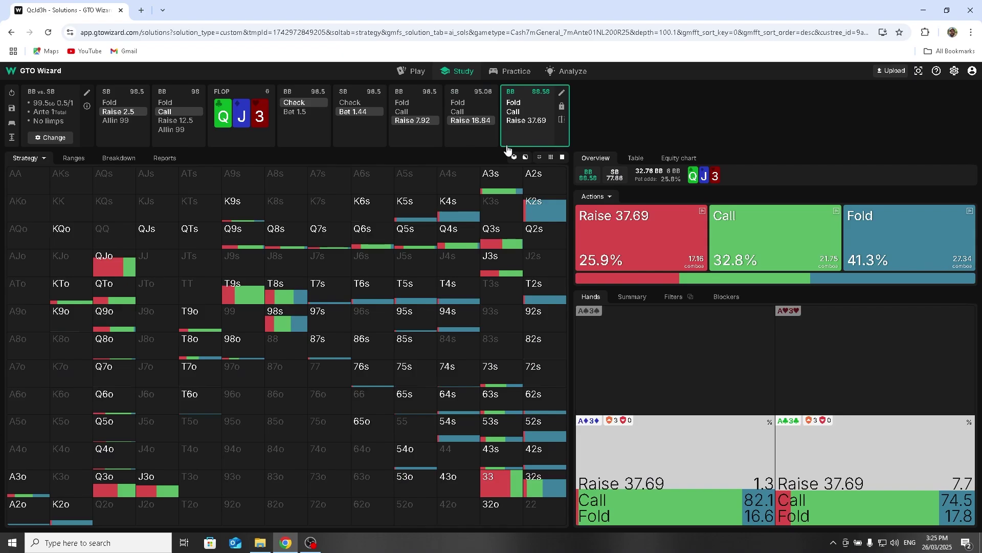
- Continue the flop line with BB's 37.69 raise and SB's call, and set the turn card to Q♥
{"action": "mouse_move", "coordinate": [510, 267]}
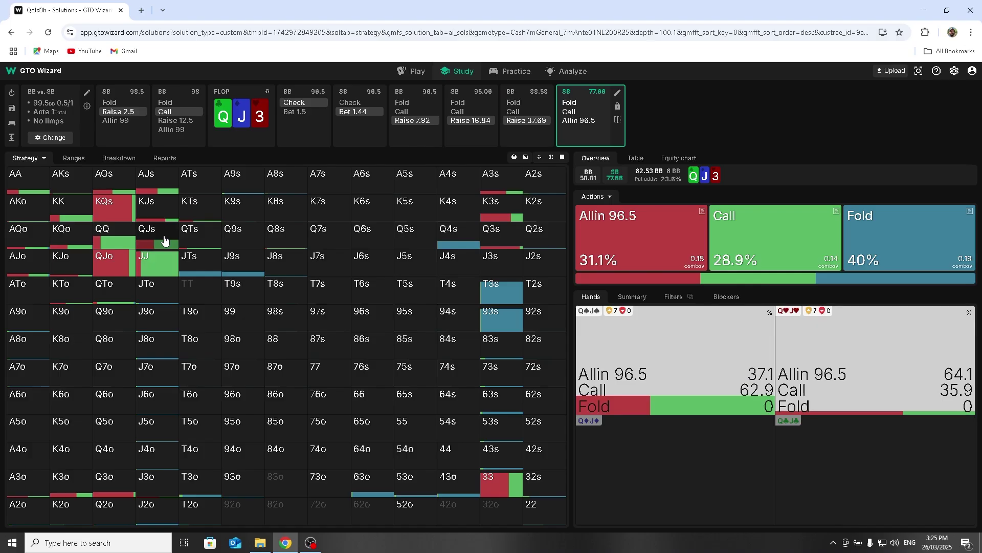
{"action": "mouse_move", "coordinate": [511, 71]}
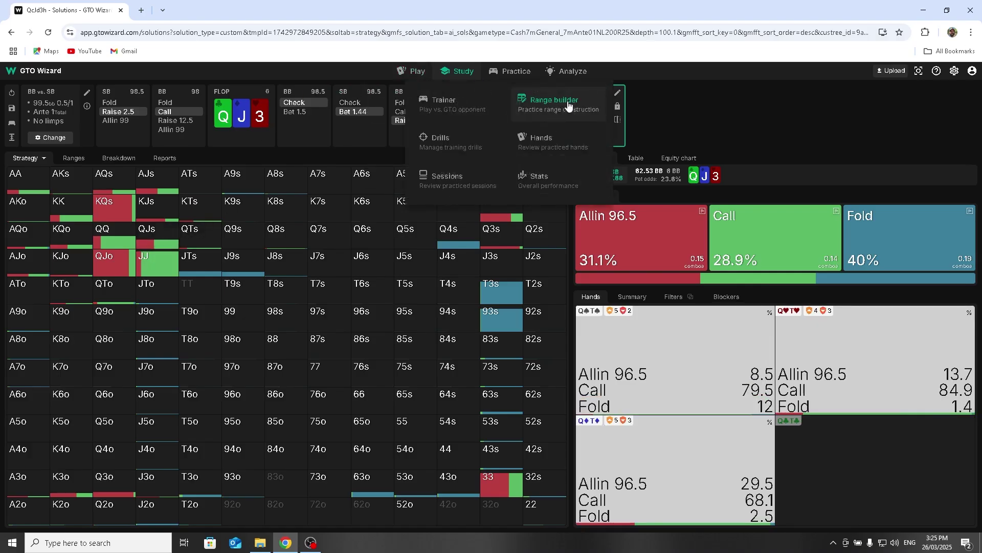
{"action": "left_click", "coordinate": [576, 115]}
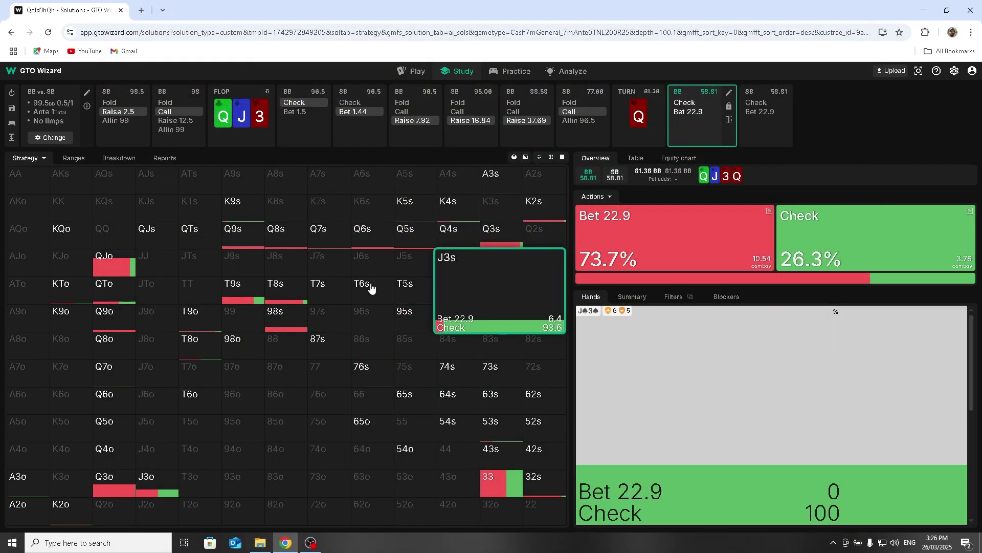
- Examine the J3s combos at BB's turn decision and continue the line with a check
{"action": "left_click", "coordinate": [25, 158]}
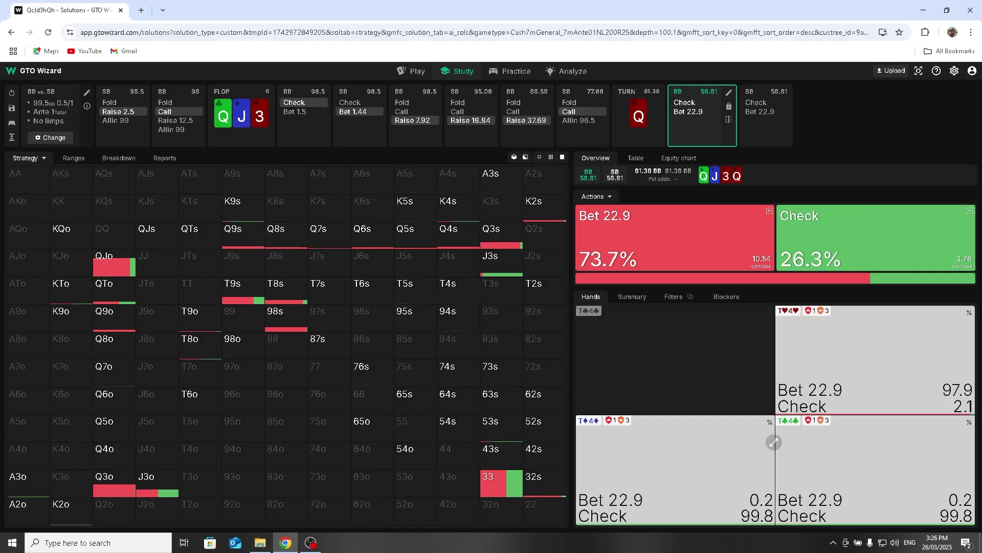
{"action": "mouse_move", "coordinate": [773, 443]}
{"action": "mouse_move", "coordinate": [877, 478]}
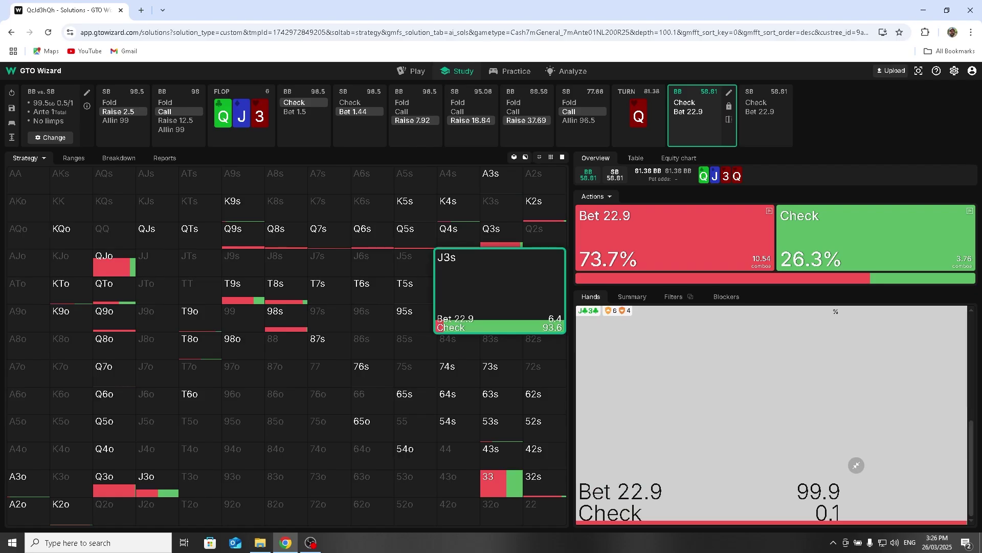
{"action": "left_click", "coordinate": [856, 478]}
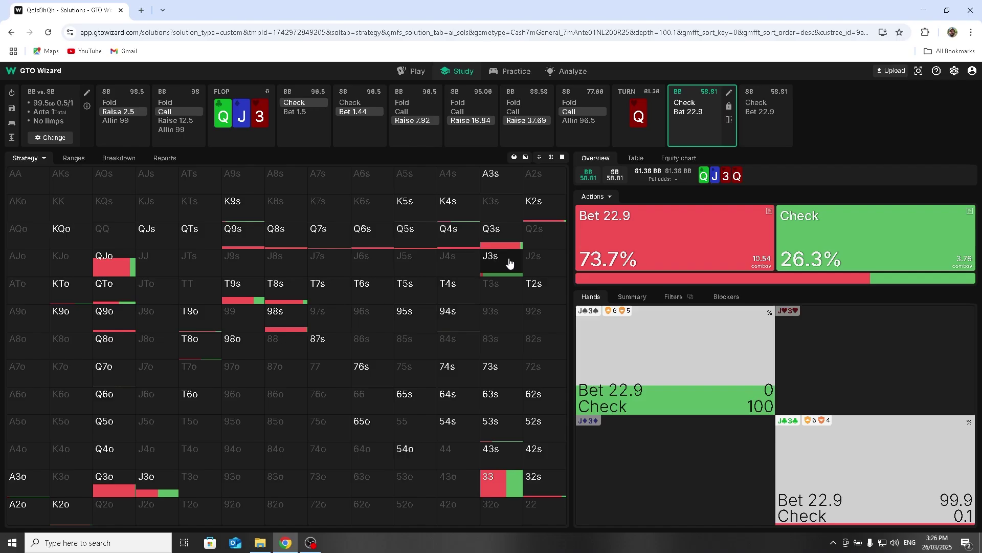
{"action": "left_click", "coordinate": [686, 105]}
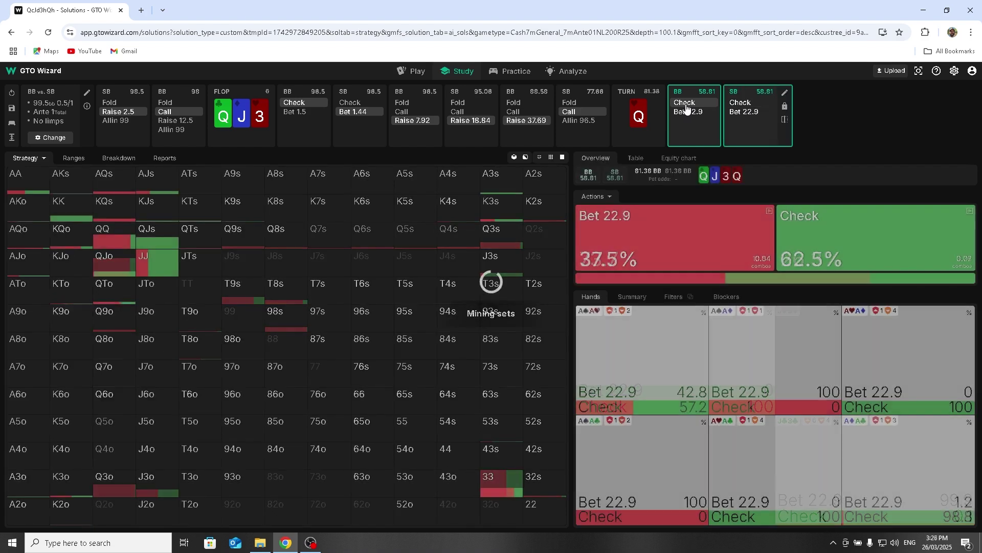
- Set SB's turn bet size to 14.25 bb and continue the line with that bet
{"action": "left_click", "coordinate": [785, 94]}
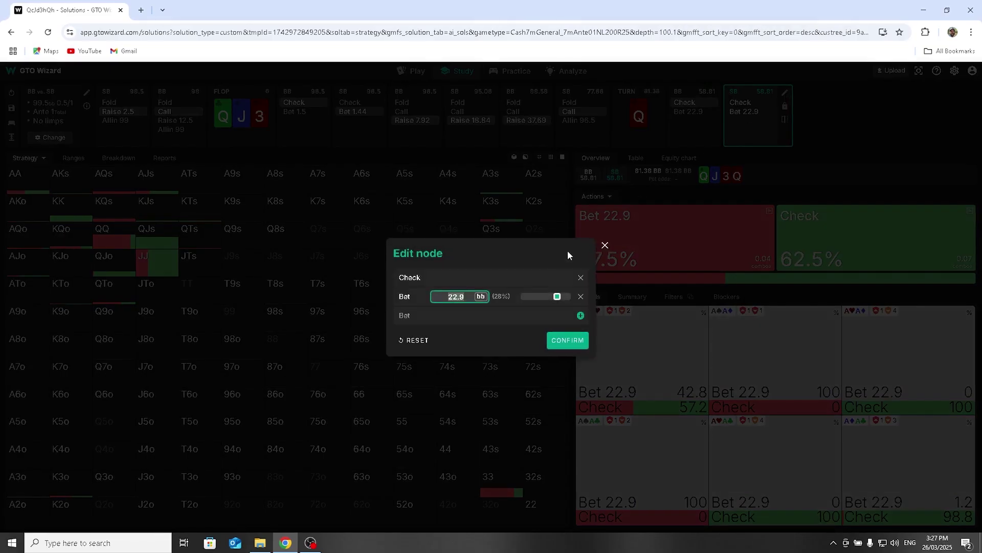
{"action": "type", "text": "14.25"}
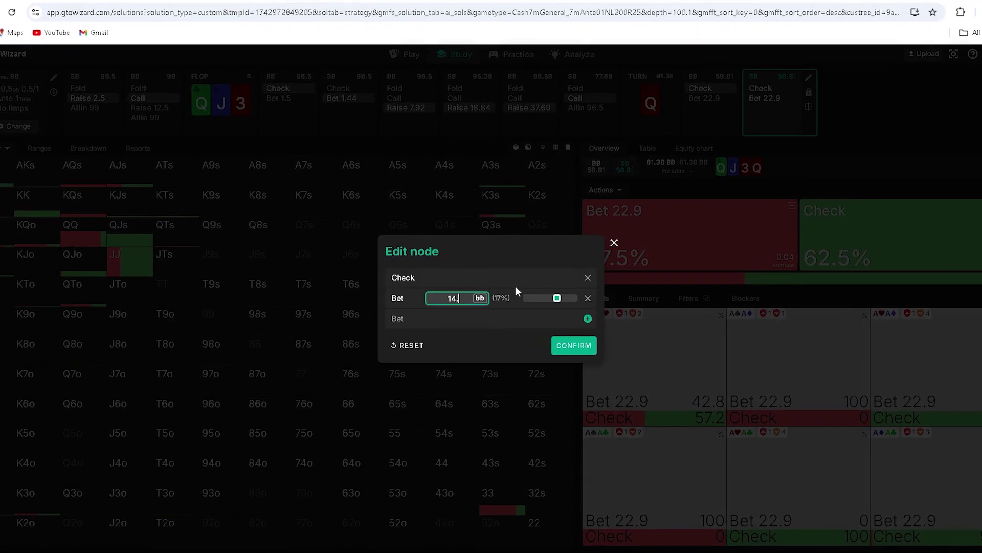
{"action": "left_click", "coordinate": [577, 348]}
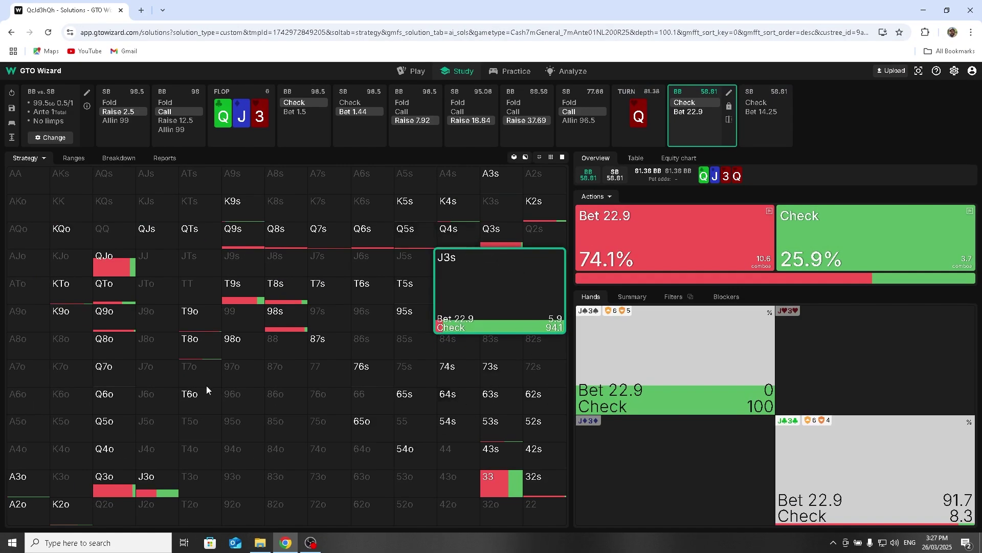
{"action": "left_click", "coordinate": [772, 135]}
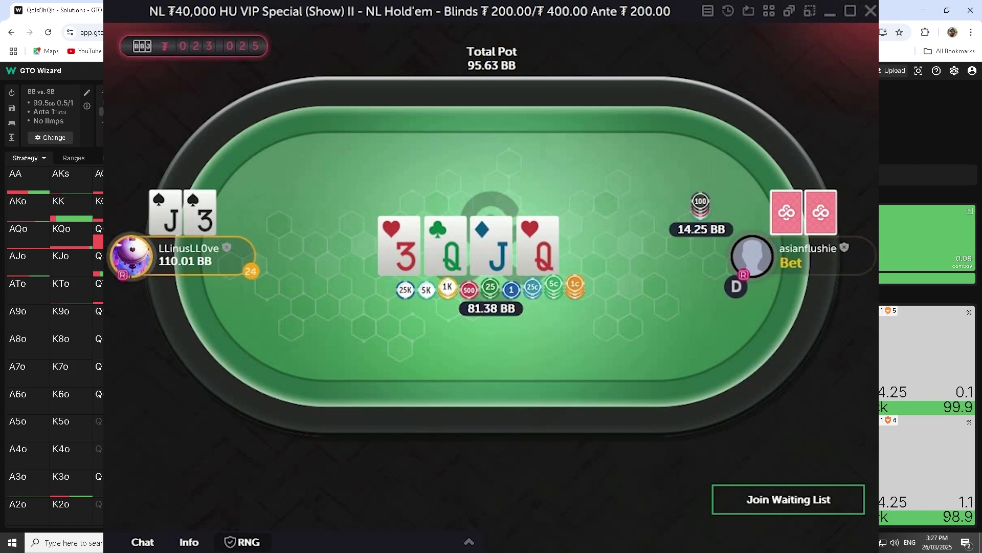
{"action": "left_click", "coordinate": [746, 113]}
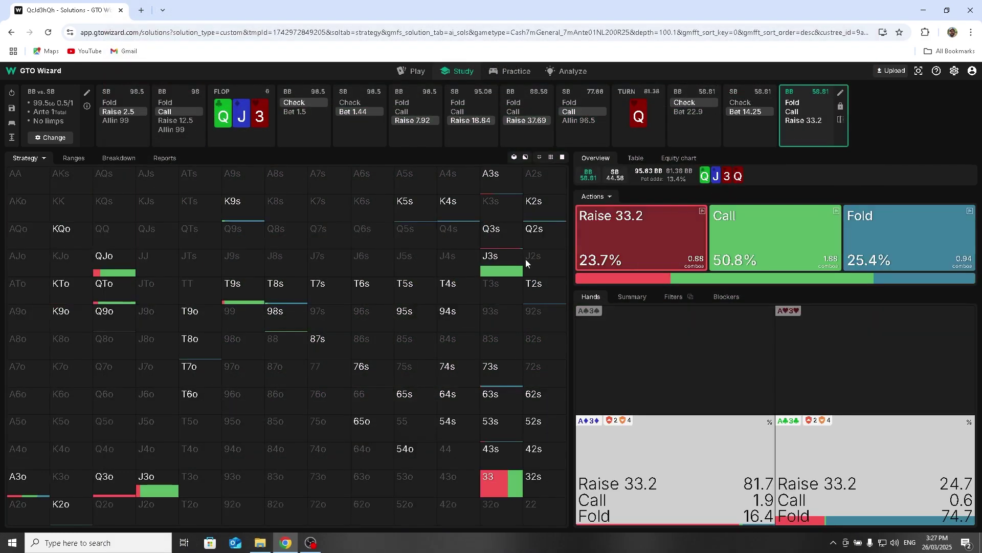
- Display strategy with EV and examine the J3s combos at BB's decision facing the 14.25 turn bet
{"action": "mouse_move", "coordinate": [499, 266]}
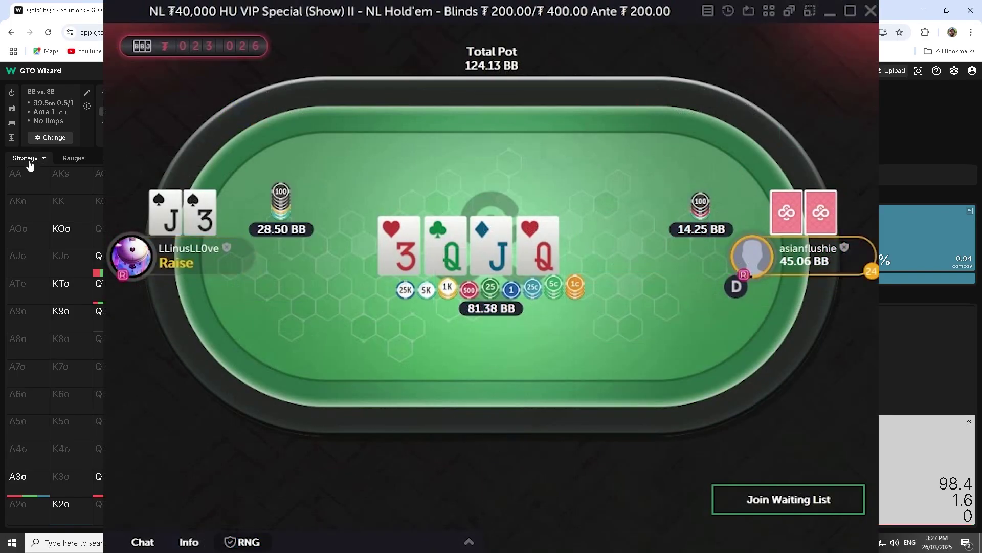
{"action": "left_click", "coordinate": [29, 162]}
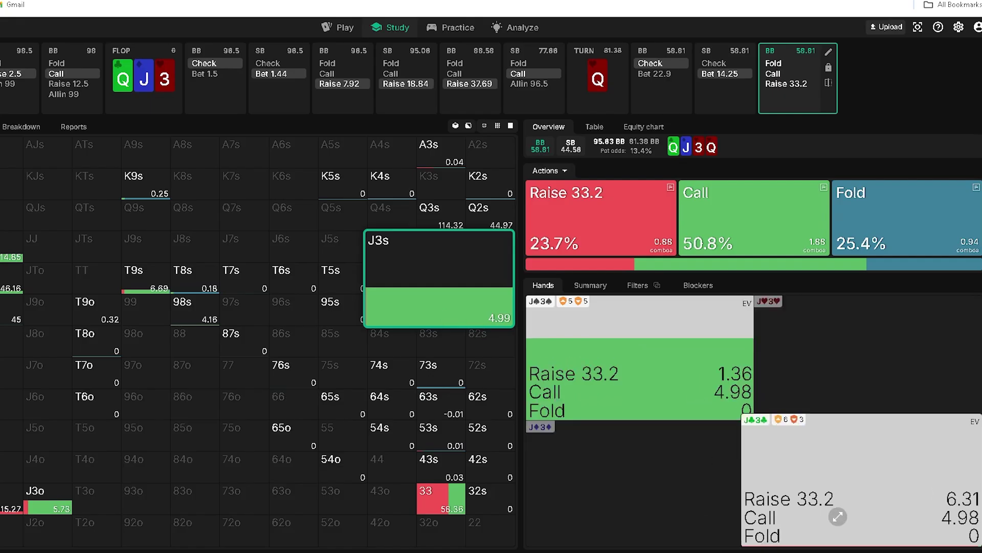
{"action": "mouse_move", "coordinate": [838, 517]}
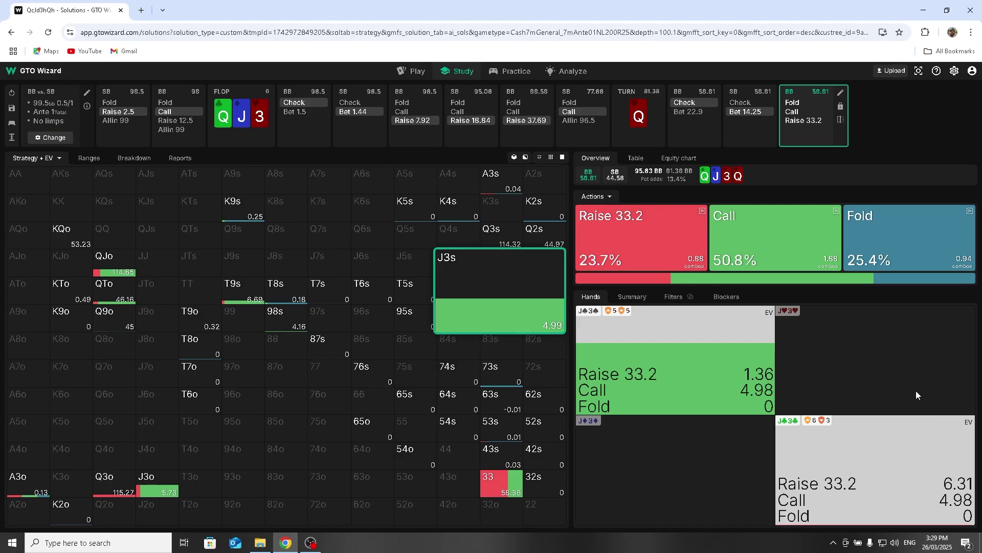
- Review SB's turn range for betting 14.25 or checking, including the EV of the JJ combos
{"action": "left_click", "coordinate": [748, 135]}
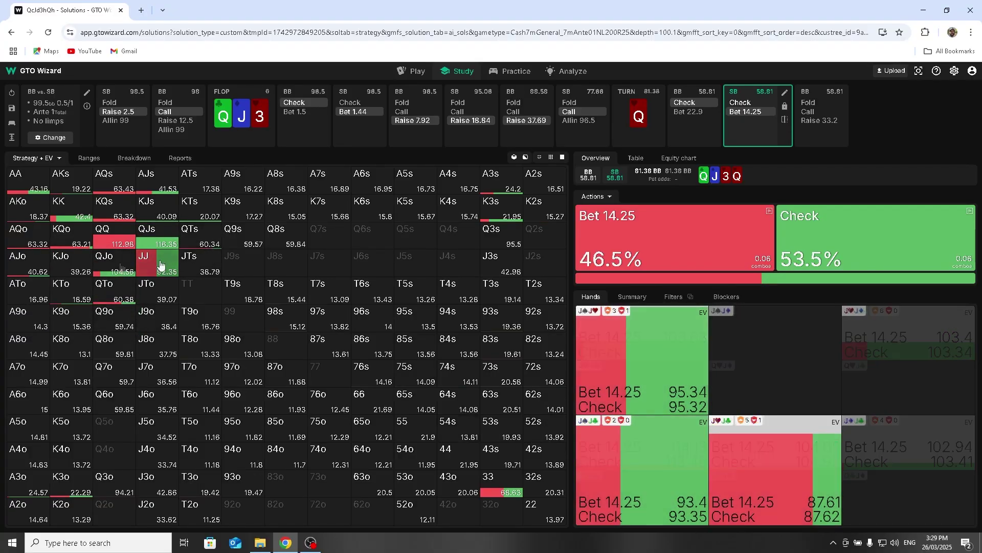
{"action": "left_click", "coordinate": [160, 265]}
{"action": "left_click", "coordinate": [703, 504]}
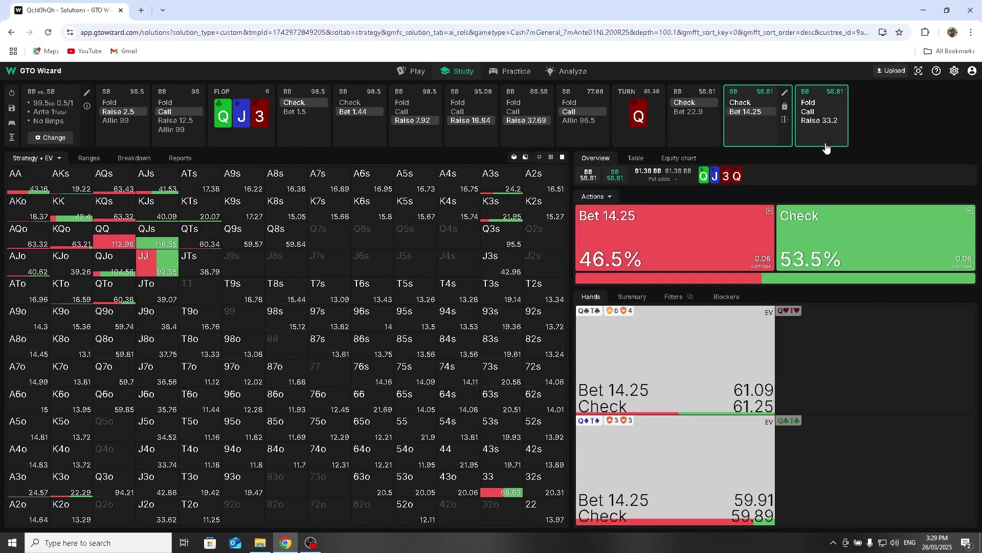
{"action": "left_click", "coordinate": [828, 146]}
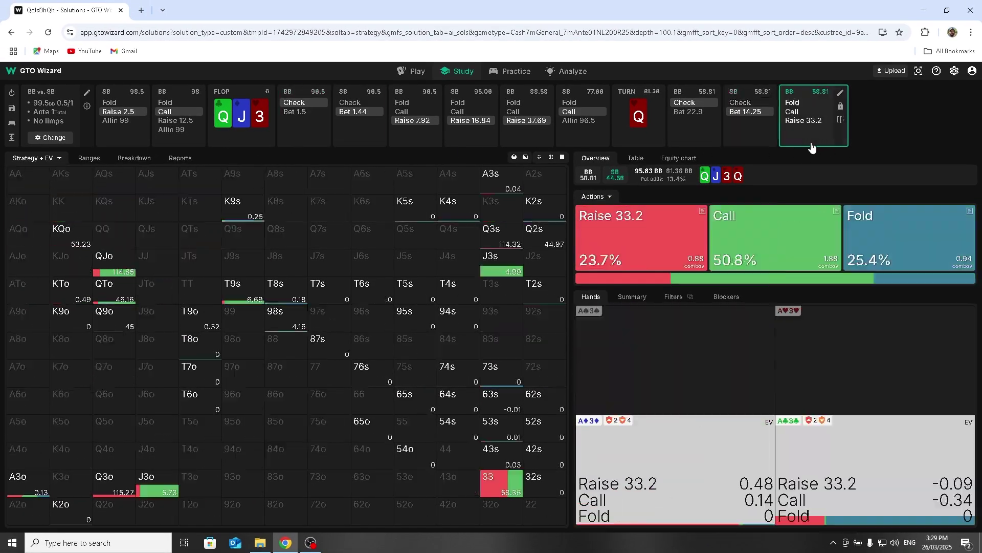
{"action": "left_click", "coordinate": [750, 142]}
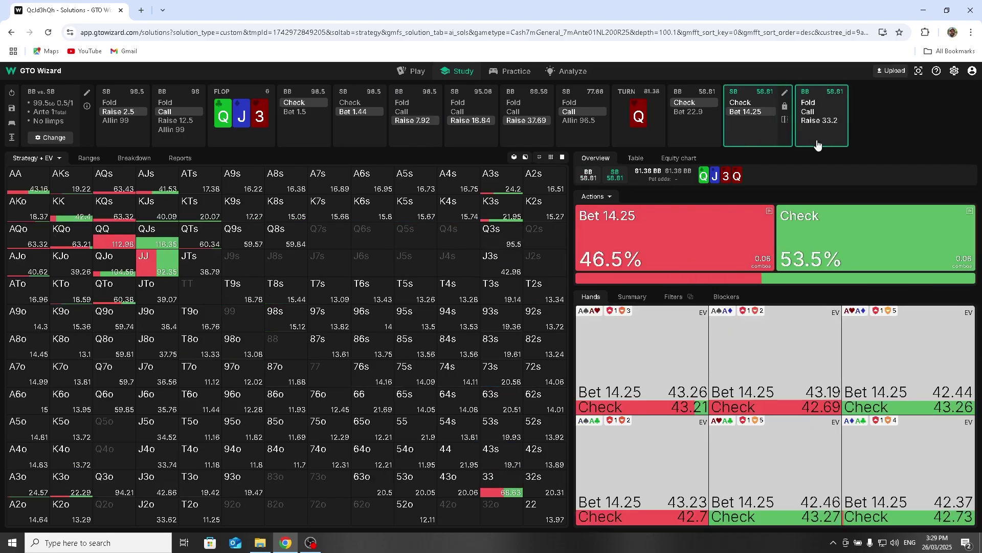
- Return to BB's decision against the 14.25 bet and compare the raise, call and fold EVs of J♠3♠ and J♣3♣
{"action": "left_click", "coordinate": [819, 118]}
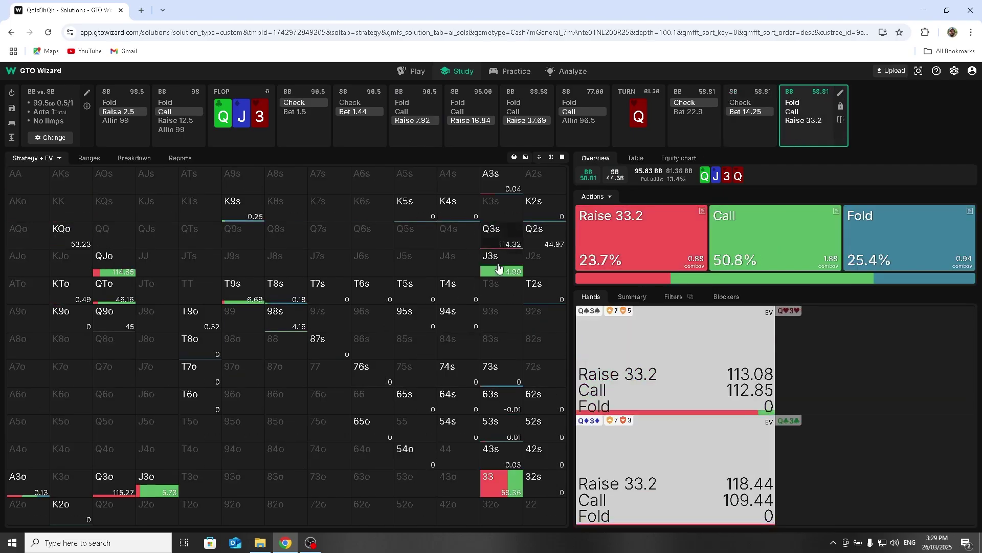
{"action": "left_click", "coordinate": [499, 269]}
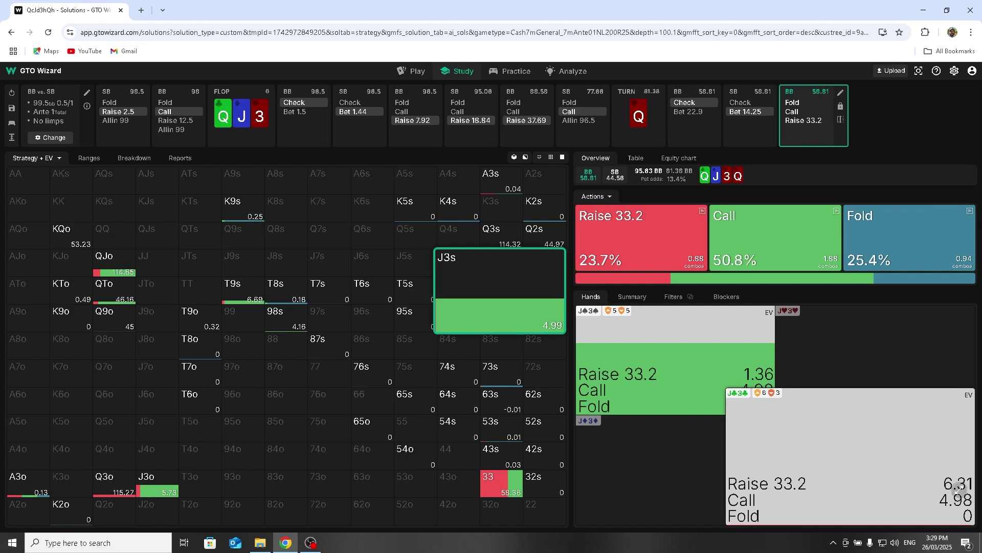
{"action": "mouse_move", "coordinate": [746, 395]}
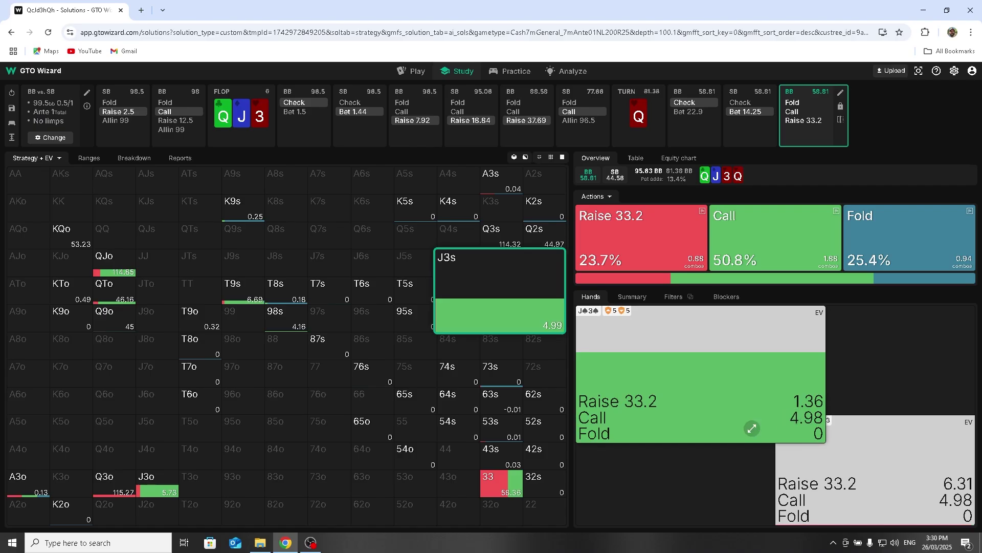
{"action": "mouse_move", "coordinate": [921, 491]}
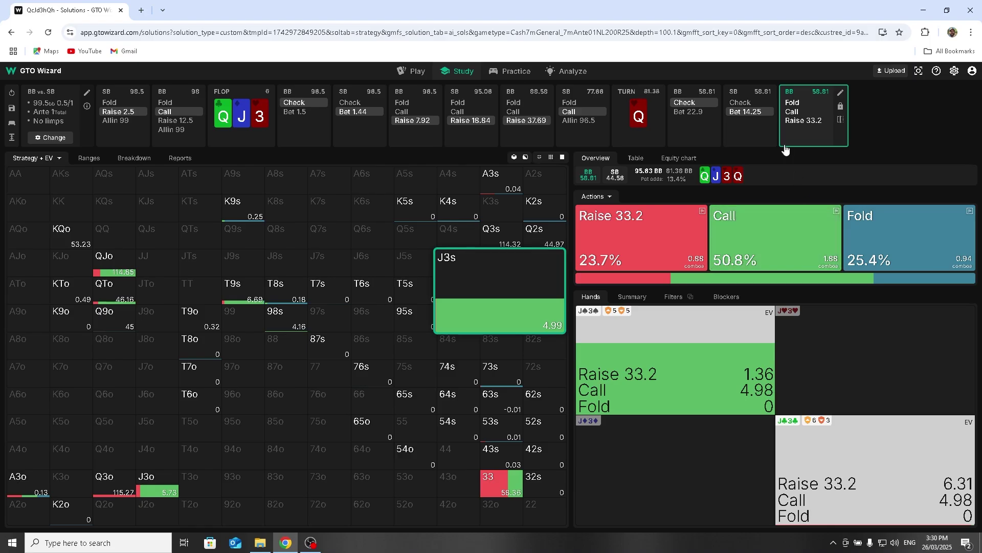
- Open node locking for BB's response to the 14.25 bet and lock all hands in the range
{"action": "left_click", "coordinate": [842, 105]}
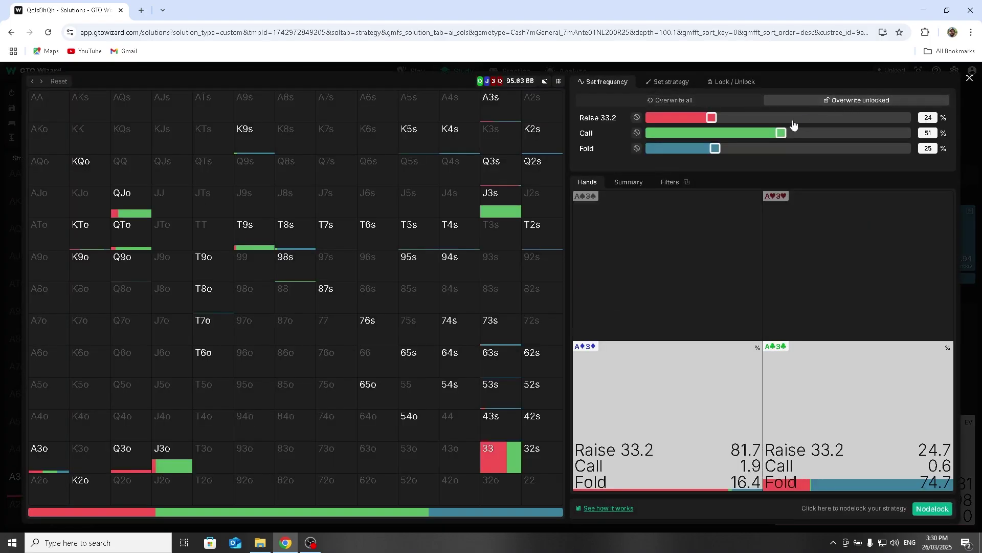
{"action": "left_click", "coordinate": [740, 83]}
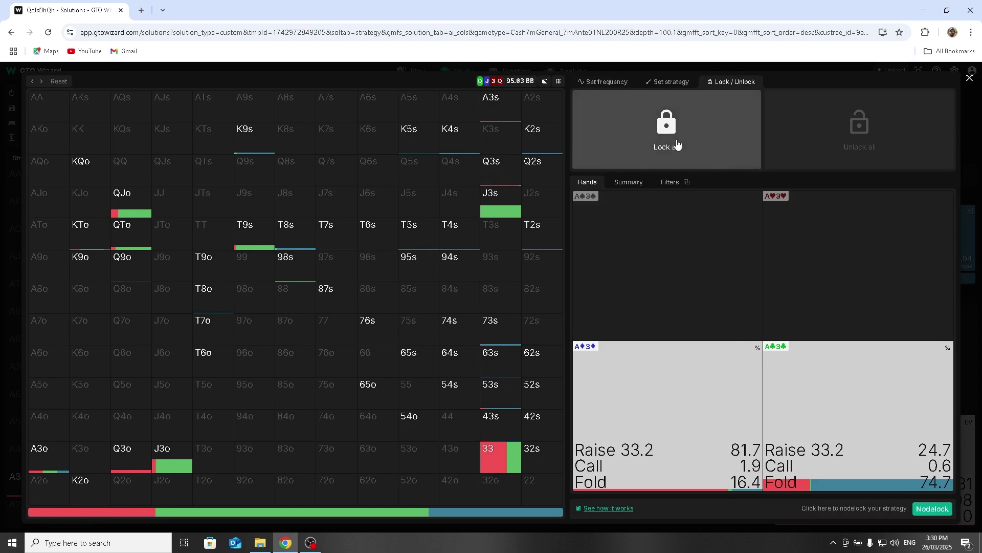
{"action": "left_click", "coordinate": [666, 133]}
- Nodelock J3s with a strategy of 27% raise 33.2, 73% call and 0% fold
{"action": "left_click", "coordinate": [668, 81]}
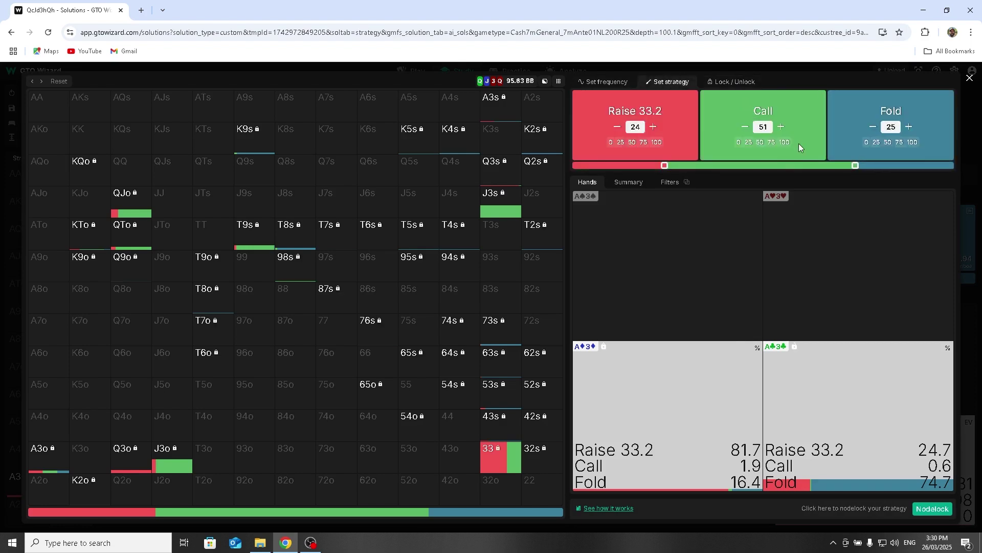
{"action": "left_click", "coordinate": [786, 143]}
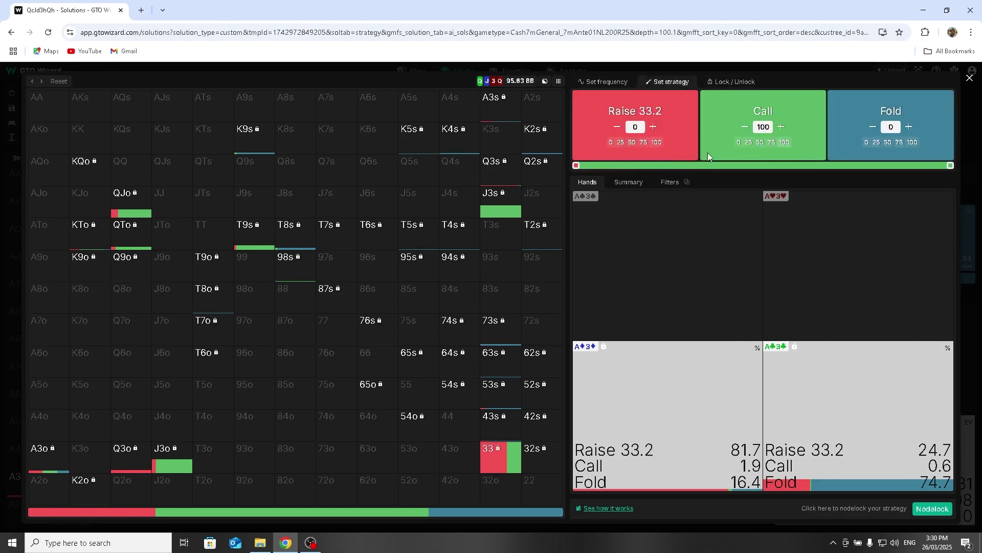
{"action": "left_click_drag", "start_coordinate": [579, 170], "coordinate": [683, 191]}
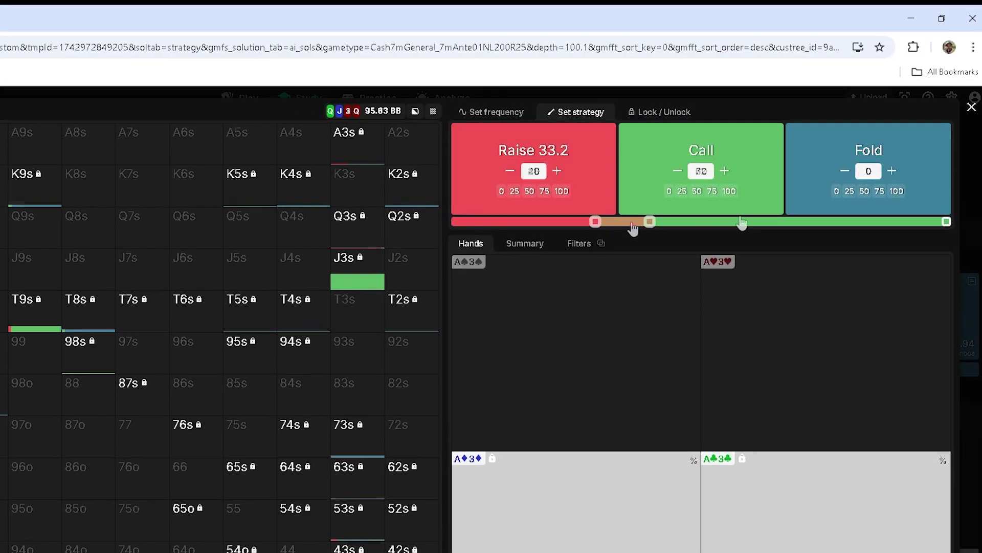
{"action": "left_click_drag", "start_coordinate": [741, 222], "coordinate": [659, 221]}
{"action": "left_click_drag", "start_coordinate": [870, 221], "coordinate": [585, 222]}
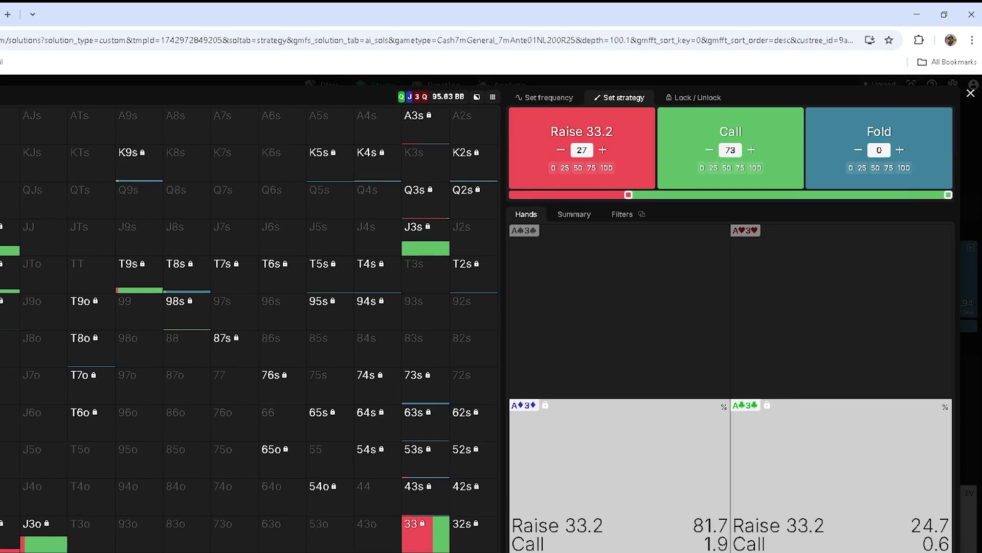
{"action": "left_click", "coordinate": [917, 532]}
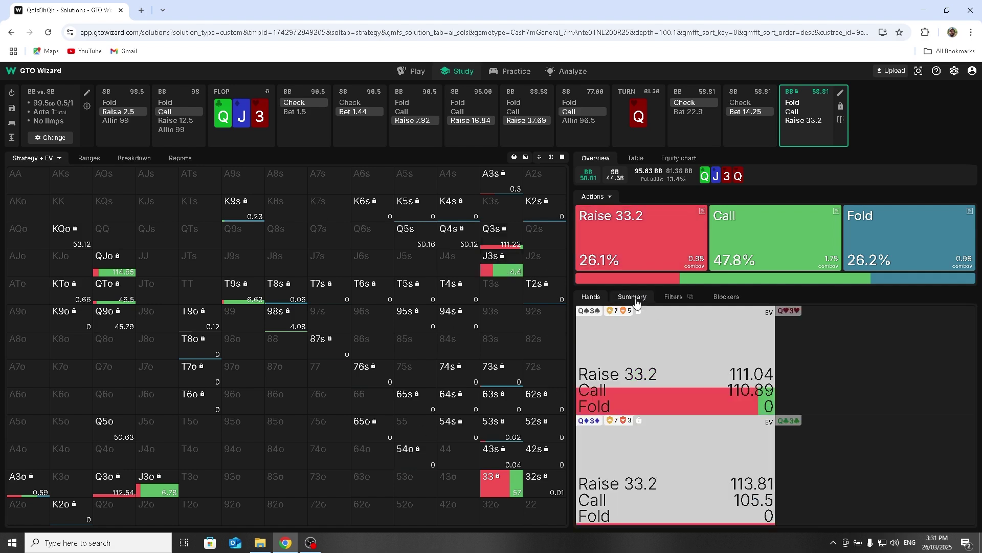
- Inspect the Q♠3♠ EV at the locked node, then follow BB's 33.2 raise and SB's call, examining SB's JJ combos before the call
{"action": "left_click", "coordinate": [605, 316]}
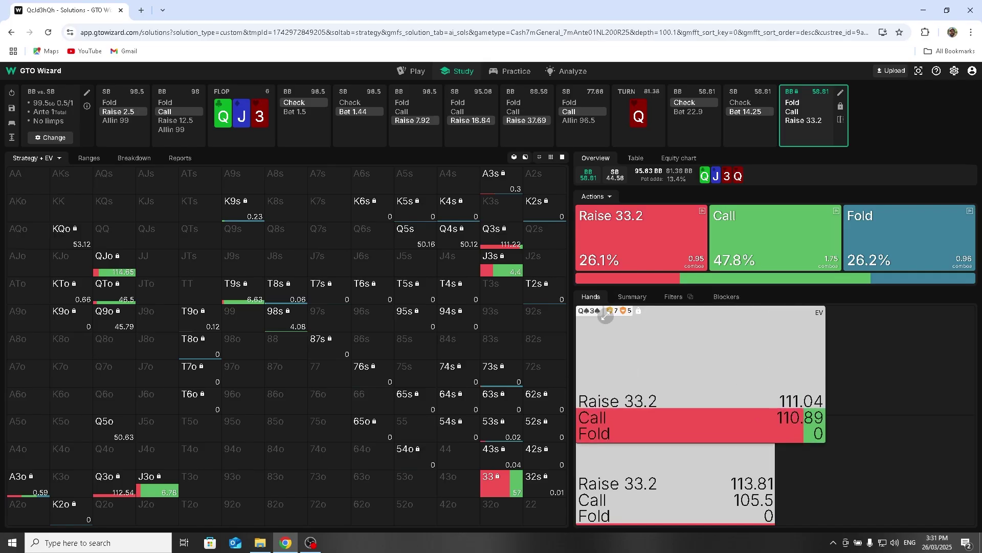
{"action": "left_click", "coordinate": [605, 316]}
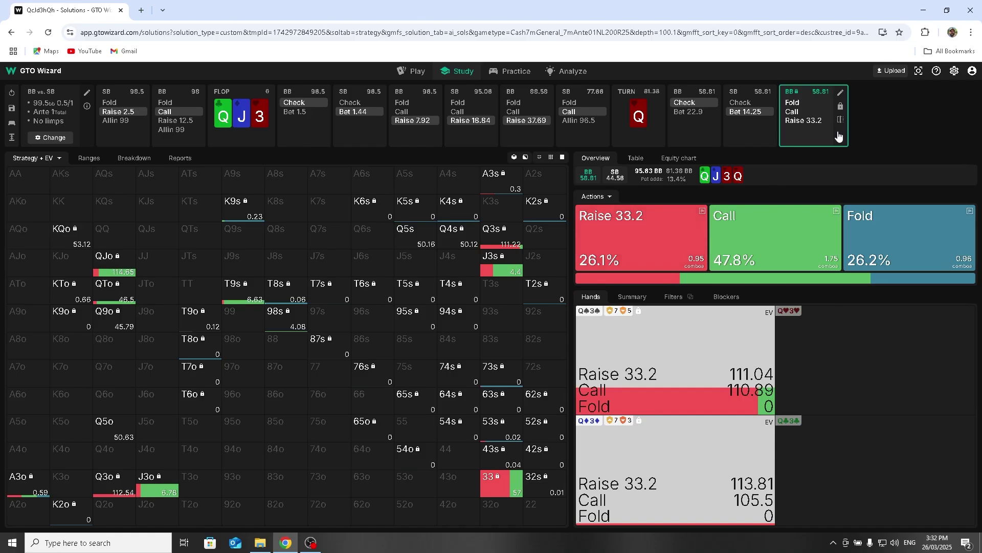
{"action": "left_click", "coordinate": [821, 127]}
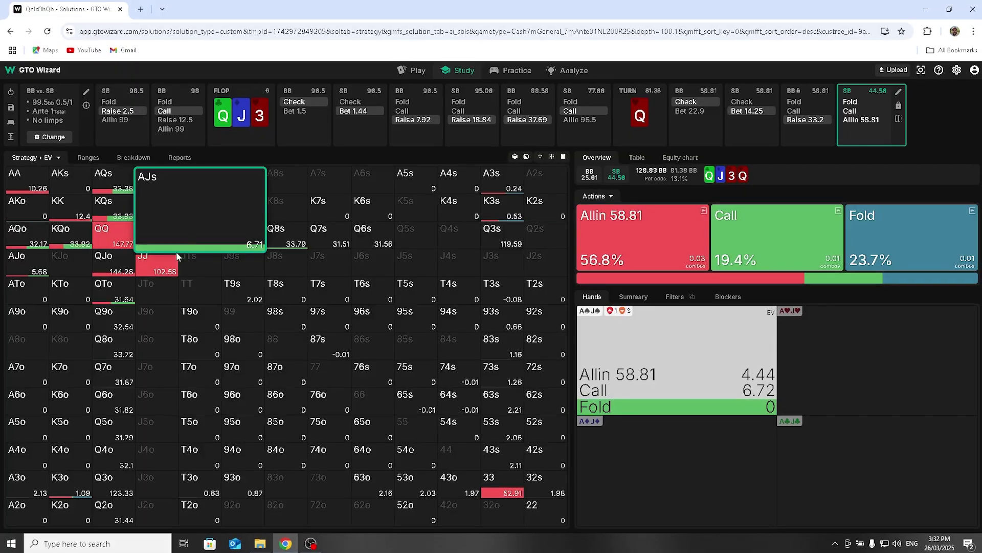
{"action": "left_click", "coordinate": [164, 266]}
{"action": "left_click", "coordinate": [768, 501]}
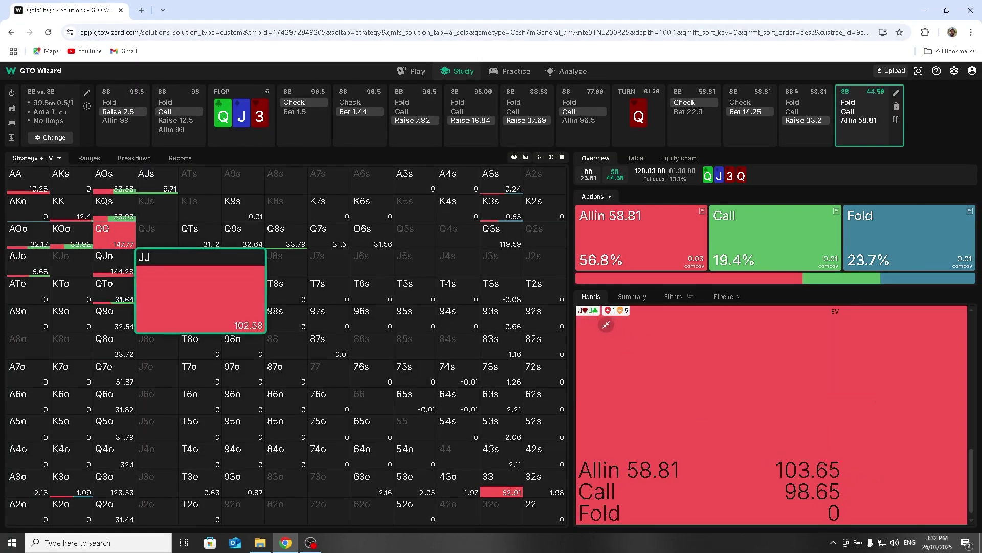
{"action": "left_click", "coordinate": [164, 284]}
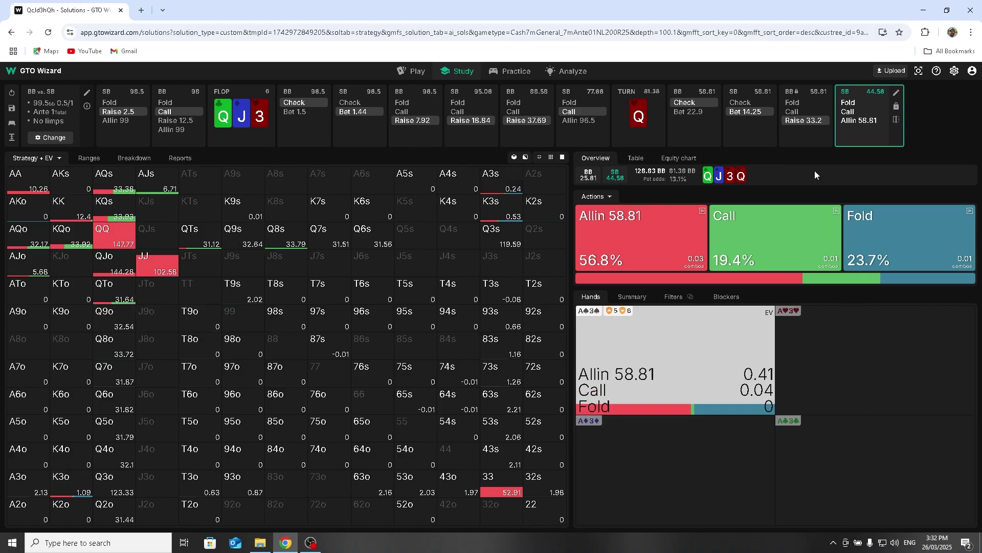
{"action": "left_click", "coordinate": [857, 113]}
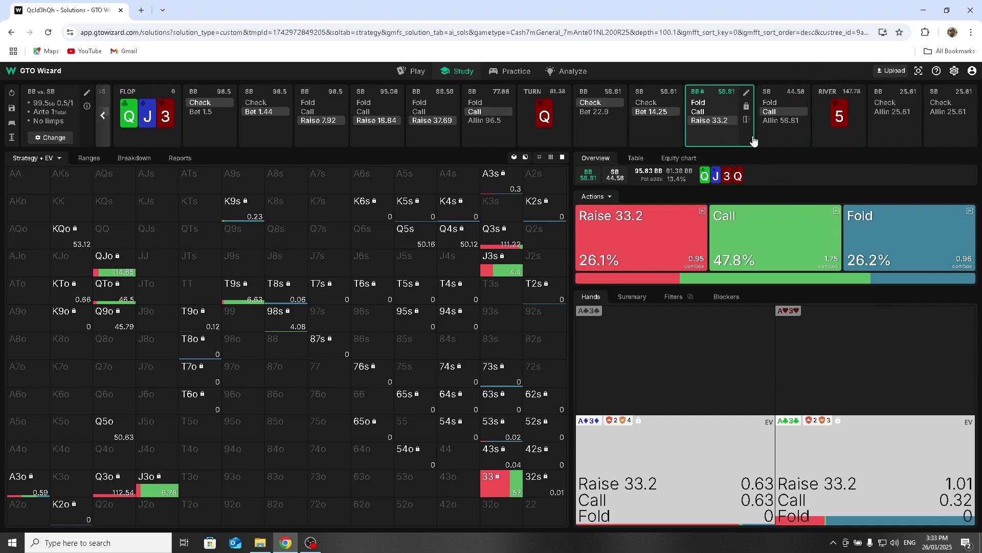
- Set BB's turn raise size against the 14.25 bet to 28.5 bb
{"action": "left_click", "coordinate": [747, 93]}
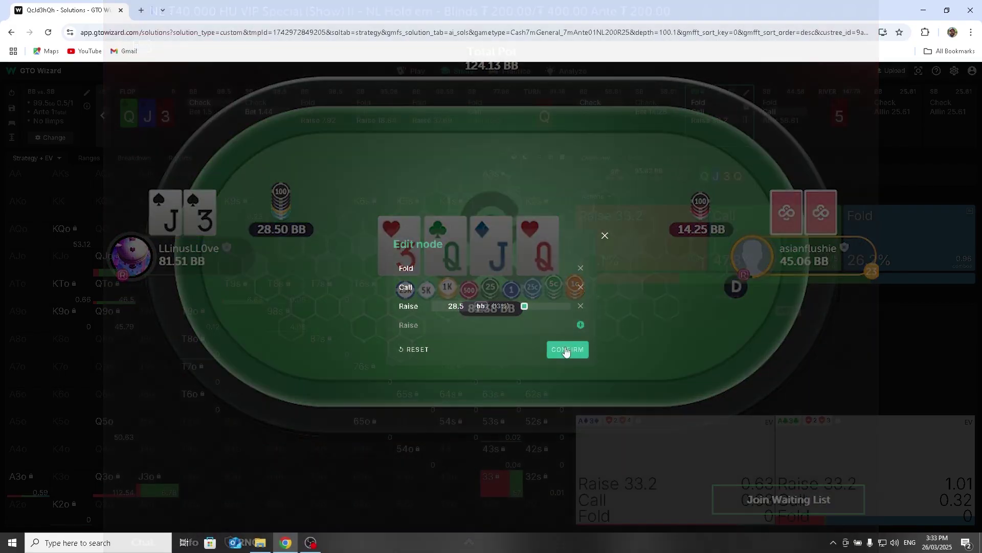
{"action": "left_click", "coordinate": [565, 348]}
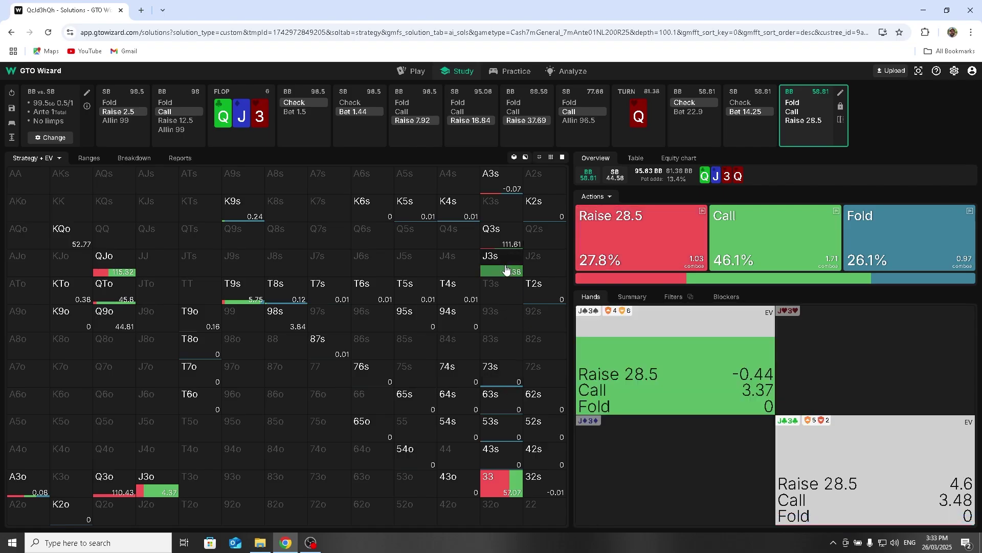
- Review SB's 14.25 betting range again and examine J3s action frequencies at BB's 28.5 raise decision in the strategy-only view
{"action": "left_click", "coordinate": [754, 139]}
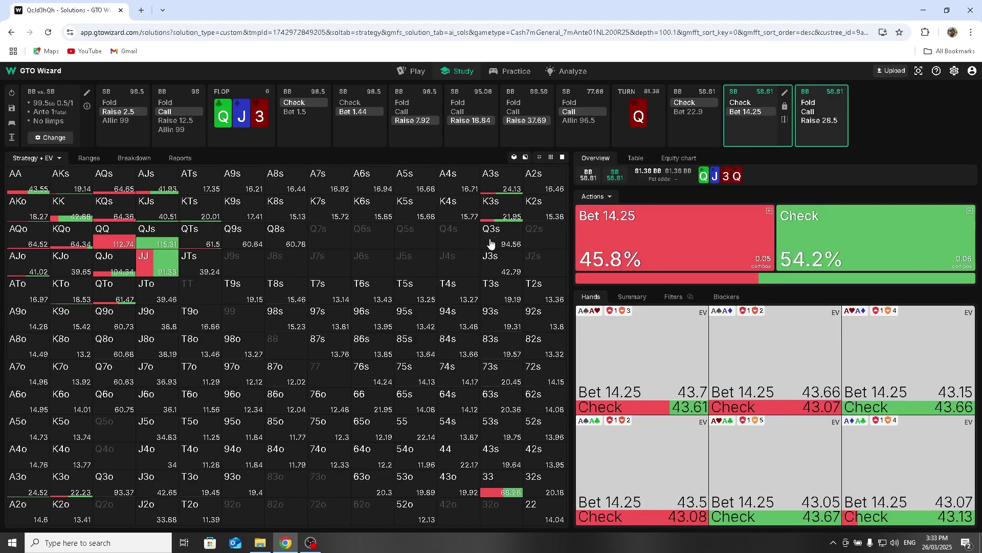
{"action": "left_click", "coordinate": [499, 262]}
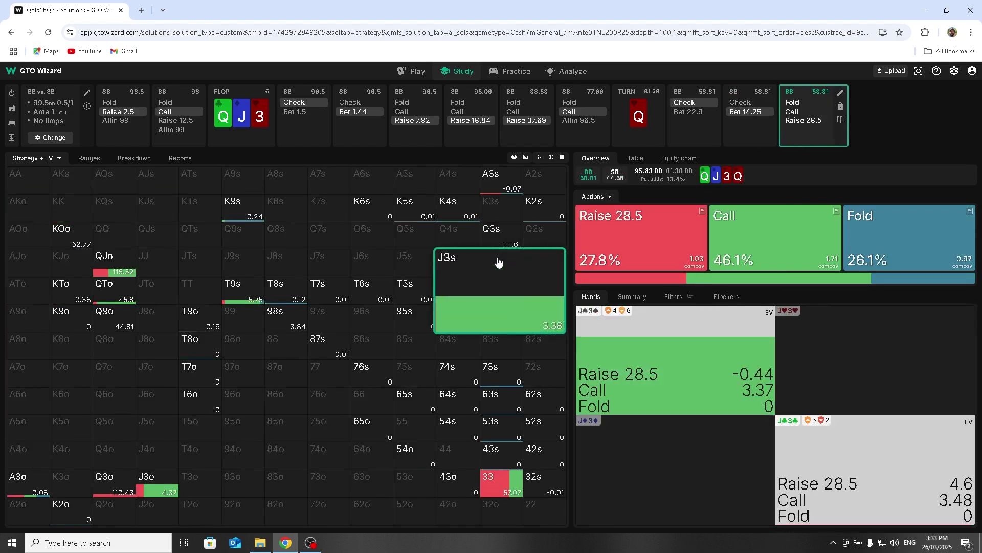
{"action": "left_click", "coordinate": [57, 161]}
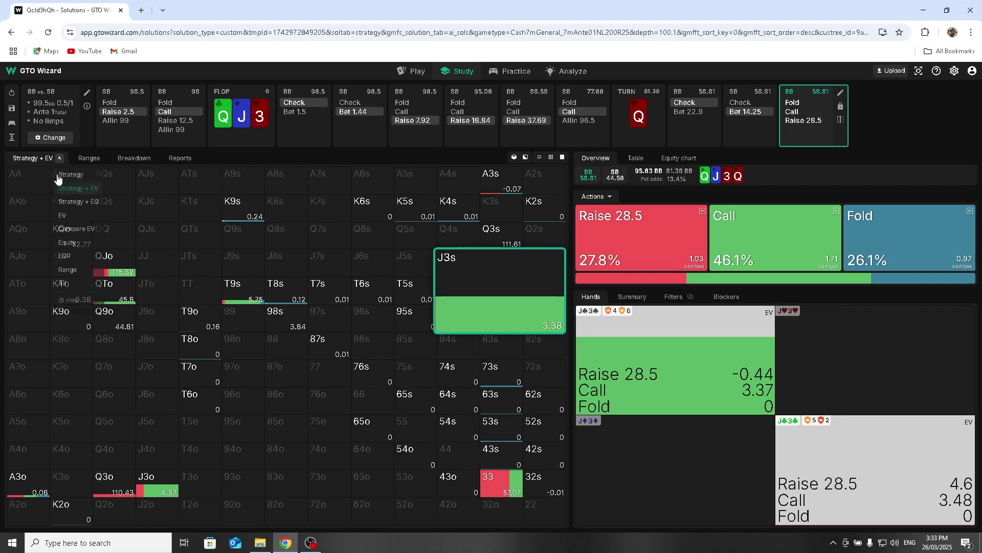
{"action": "left_click", "coordinate": [72, 174]}
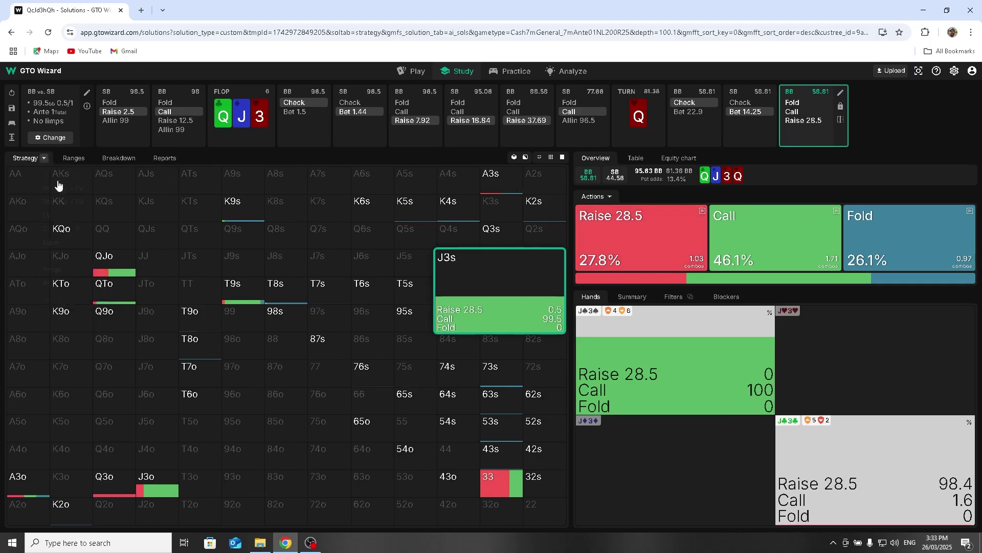
- Nodelock BB's whole range facing the 14.25 turn bet, with J3s mixing raise 28.5 and call
{"action": "left_click", "coordinate": [29, 158]}
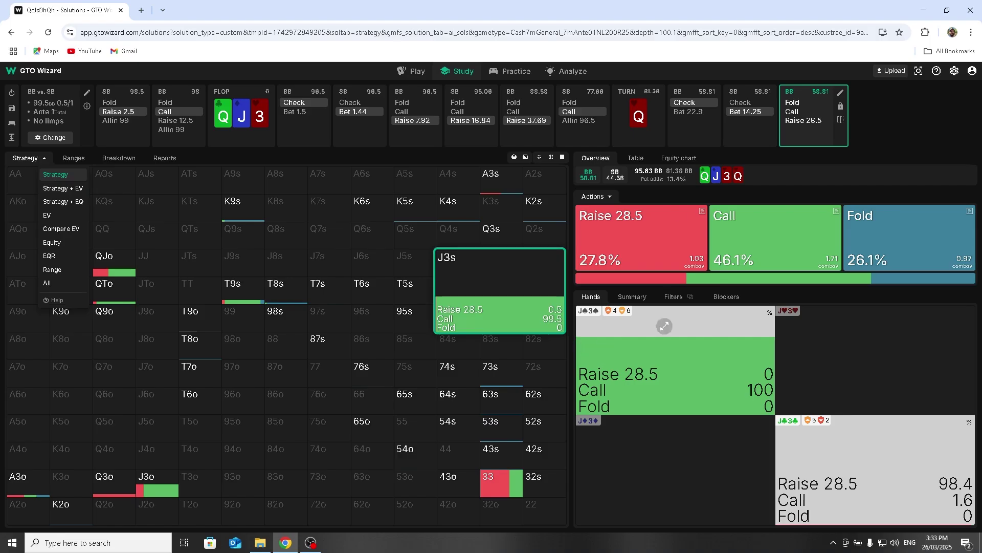
{"action": "left_click", "coordinate": [840, 106]}
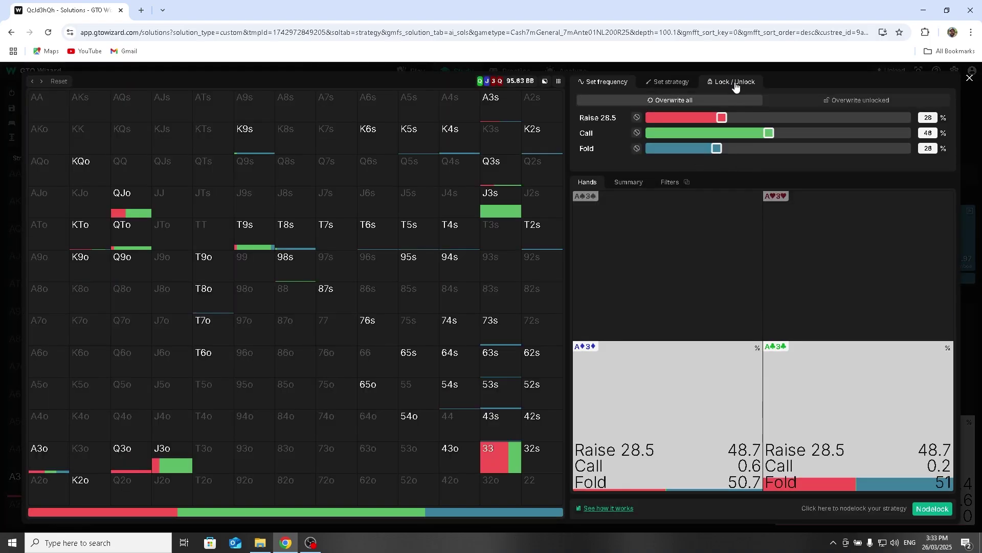
{"action": "left_click", "coordinate": [735, 85]}
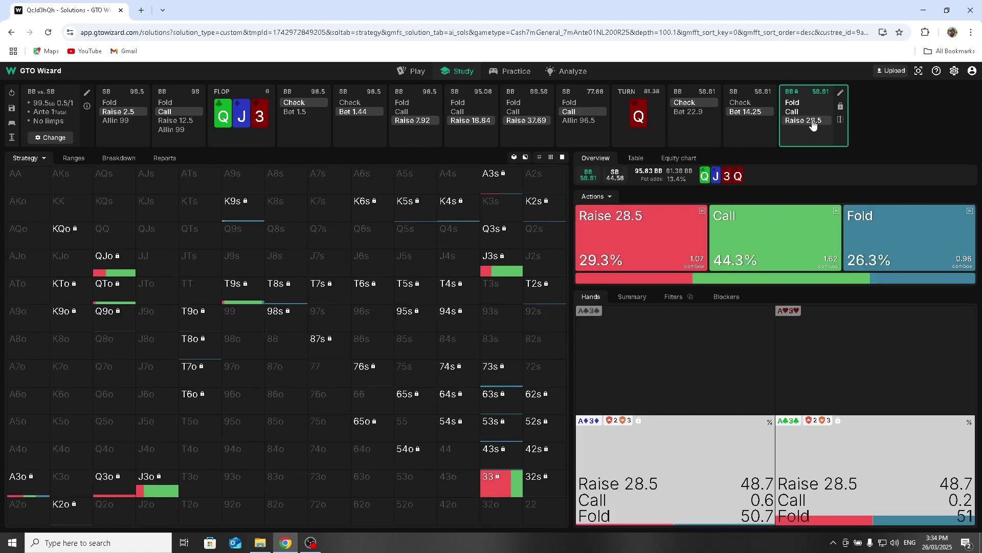
- Follow BB's 28.5 turn raise and SB's call, and deal the 5♥ as the river card
{"action": "left_click", "coordinate": [813, 122]}
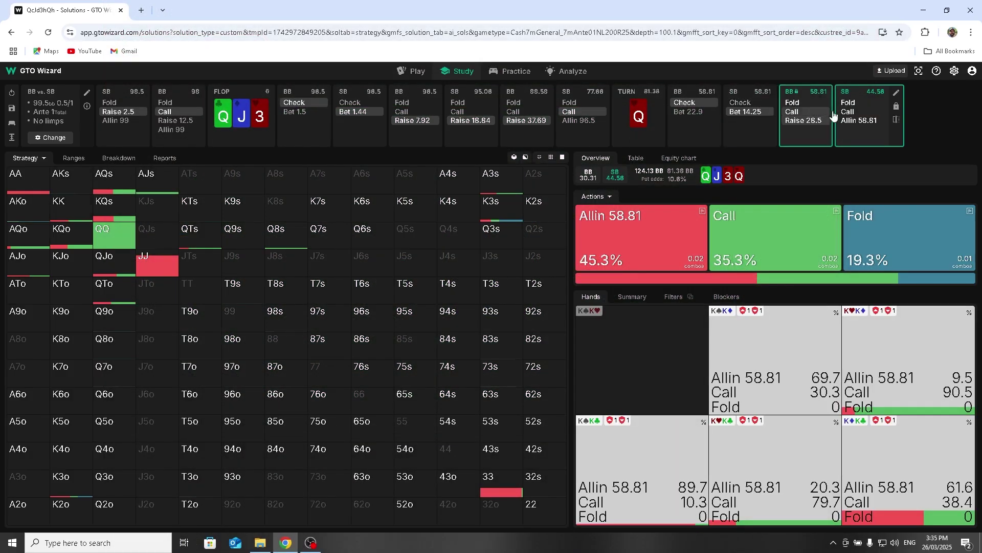
{"action": "left_click", "coordinate": [864, 111]}
{"action": "left_click", "coordinate": [546, 288]}
{"action": "left_click", "coordinate": [588, 380]}
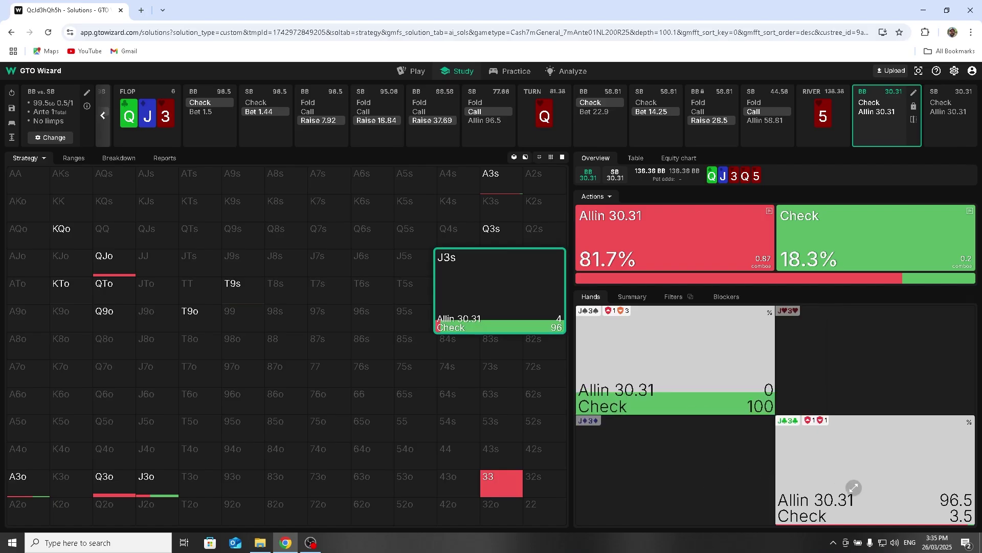
- Enlarge BB's J♣3♣ river combo, examine its all-in and check EVs, and return the grid to the strategy-only view
{"action": "mouse_move", "coordinate": [853, 488]}
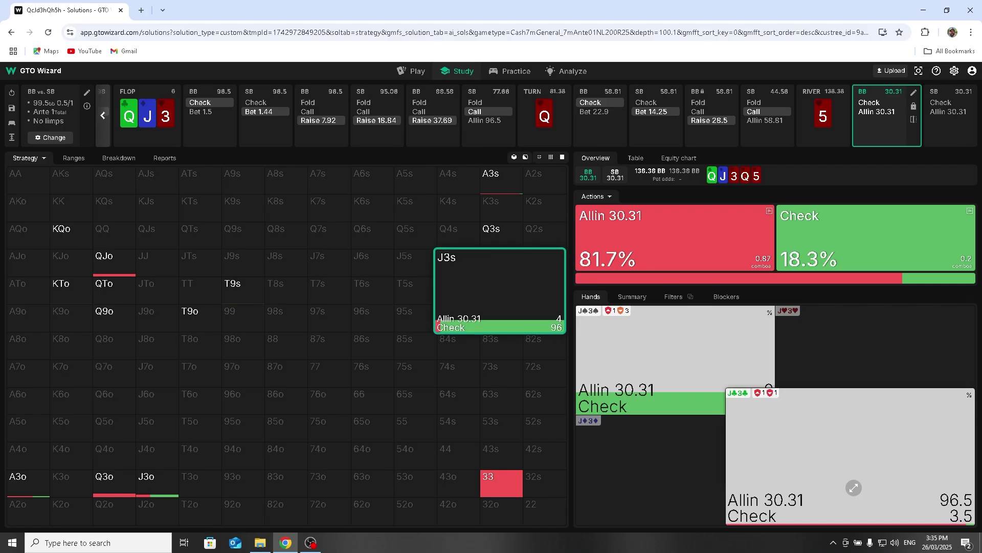
{"action": "left_click", "coordinate": [853, 488]}
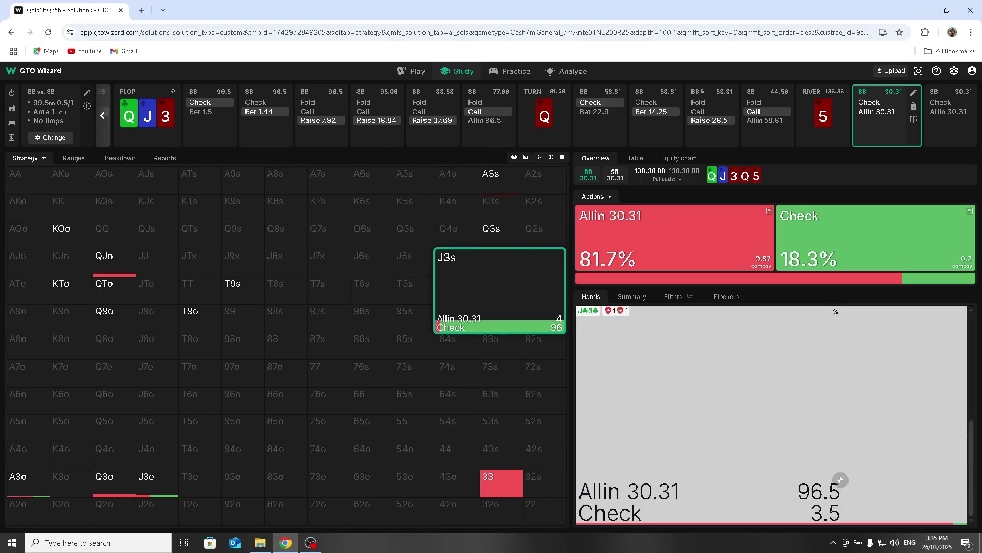
{"action": "left_click", "coordinate": [27, 161]}
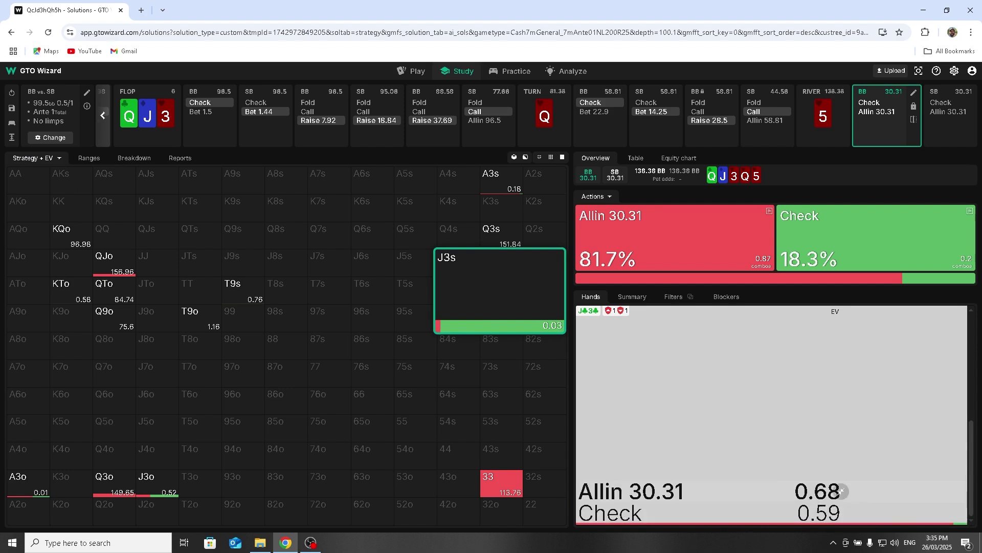
{"action": "left_click", "coordinate": [59, 163]}
{"action": "left_click", "coordinate": [69, 180]}
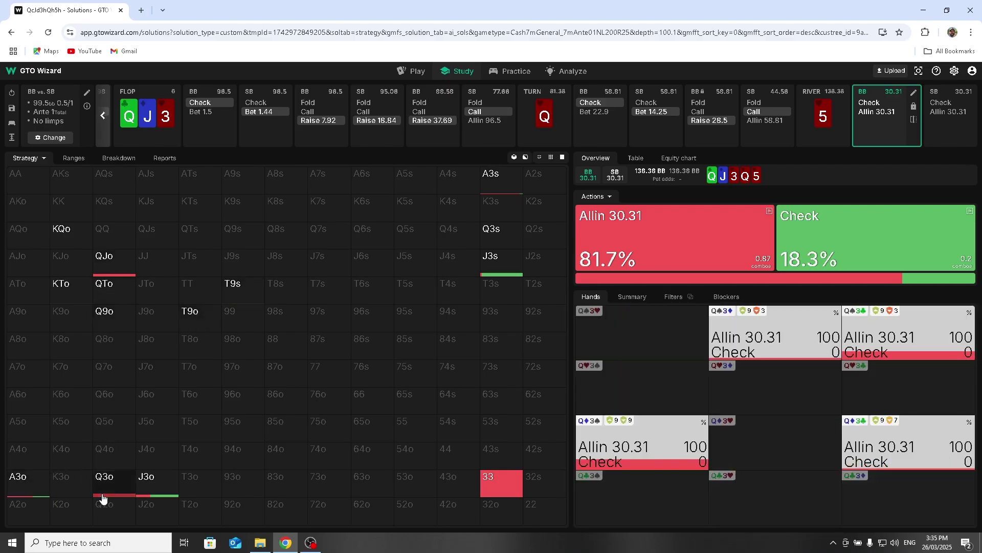
- Compare the EVs of all-in 30.31 and check for BB's J3s combos on the river, and bring up the poker table replay
{"action": "left_click", "coordinate": [508, 263]}
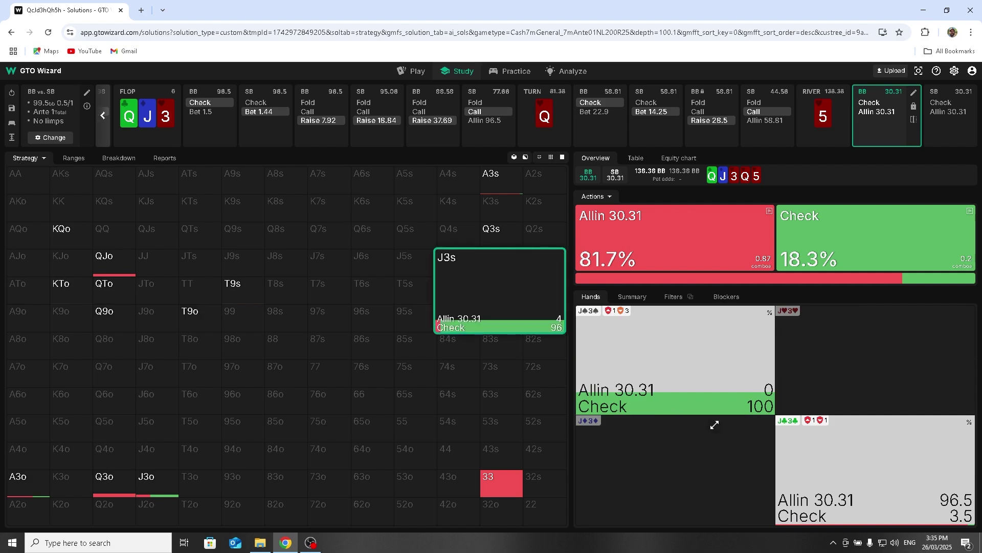
{"action": "key", "text": "e"}
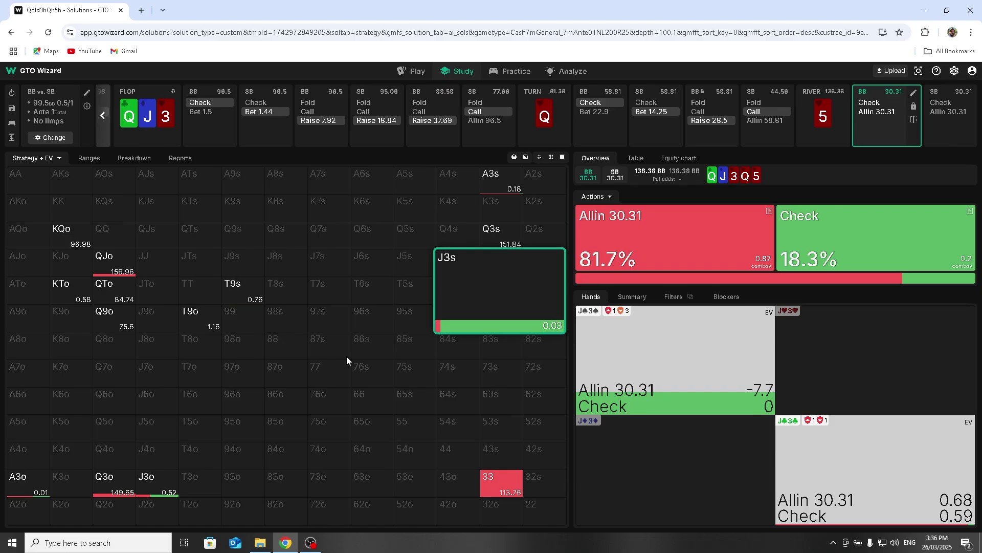
{"action": "key", "text": "alt+Tab"}
{"action": "mouse_move", "coordinate": [639, 379]}
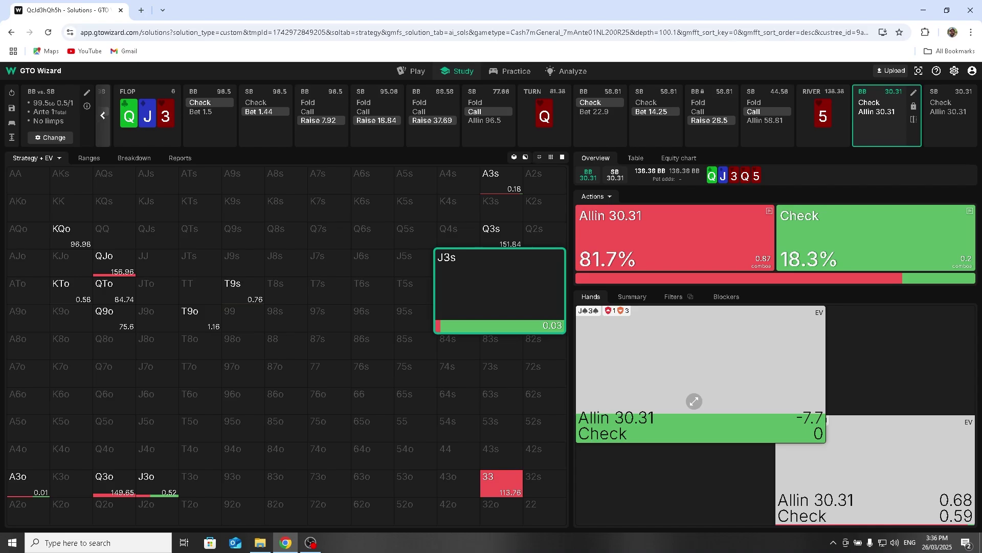
{"action": "key", "text": "alt+Tab"}
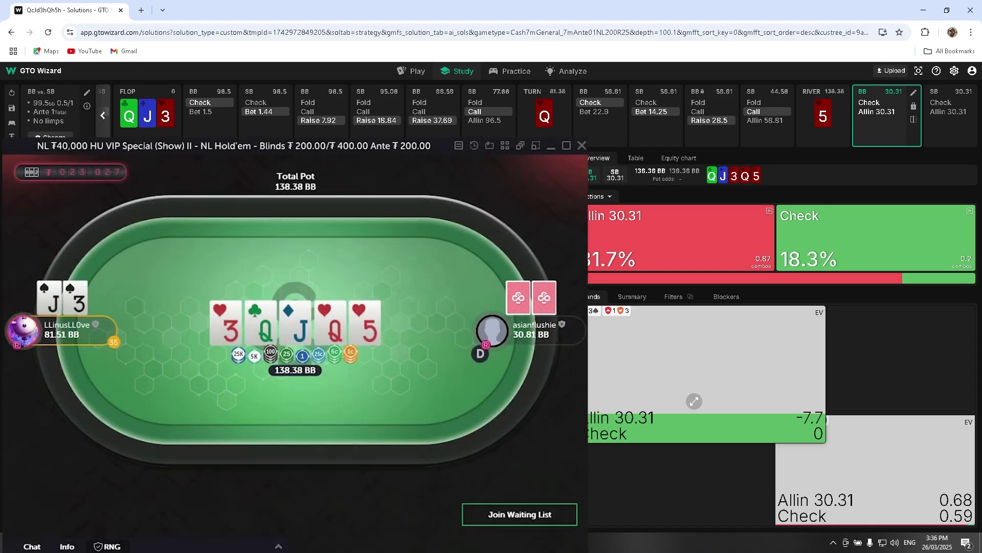